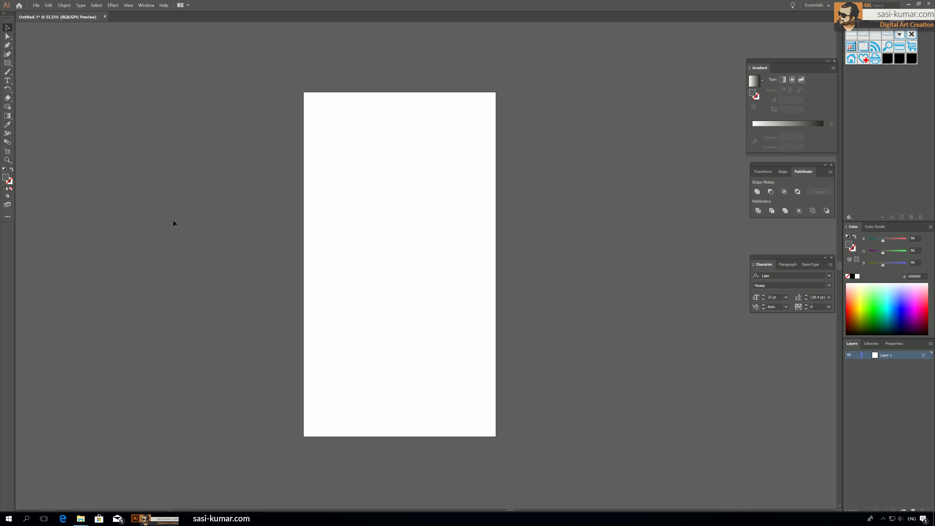
- Draw a 500 by 500 px square on the artboard and shift it closer to the artboard's centre
click(7, 63)
click(383, 203)
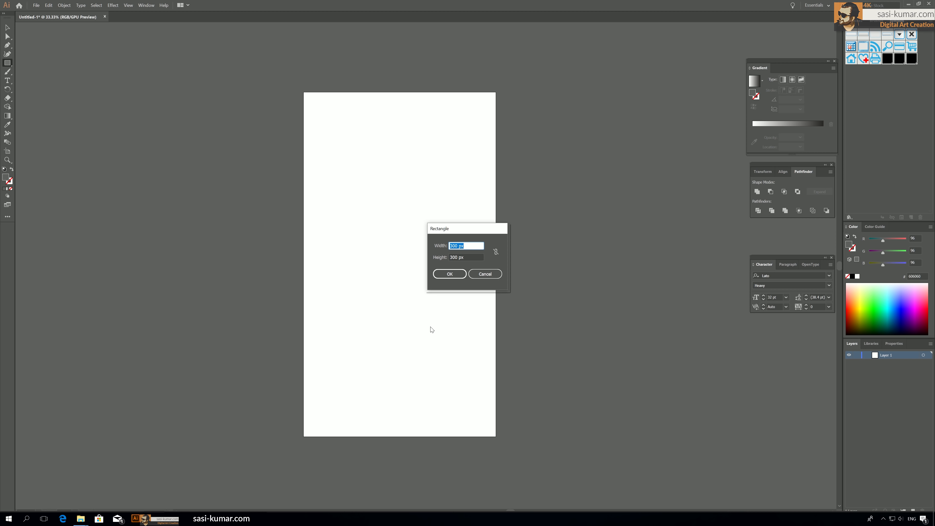
text(500)
key(Tab)
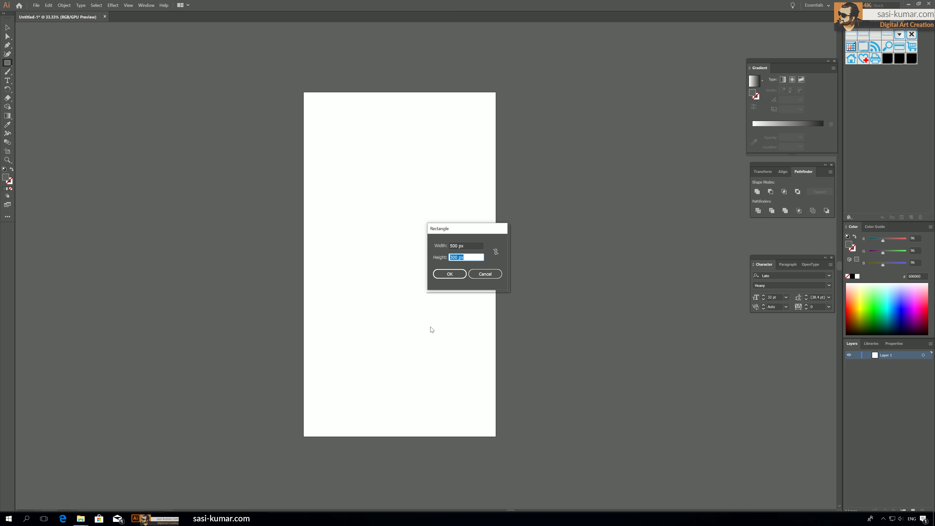
text(500)
key(Return)
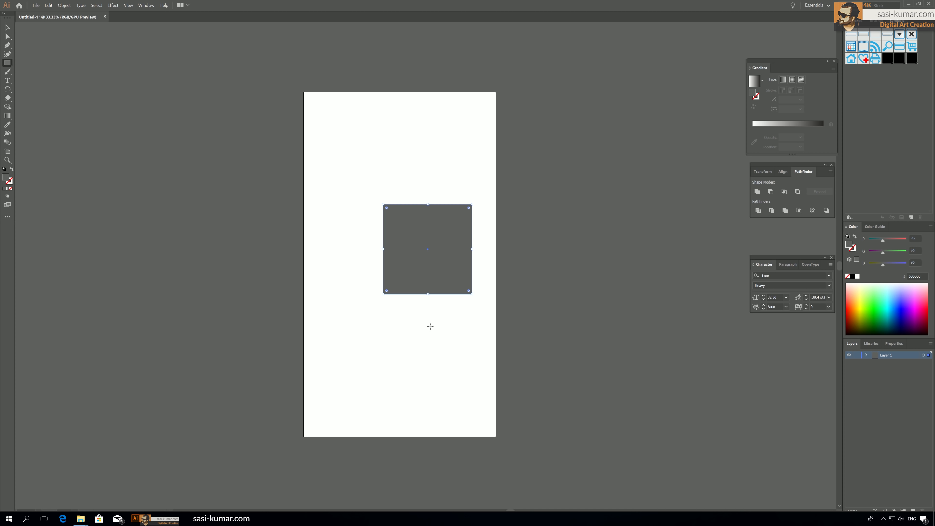
key(v)
drag(437, 234, 422, 227)
click(514, 228)
- Add an area text box of placeholder text that covers nearly the whole square
key(ctrl+plus)
key(ctrl+plus)
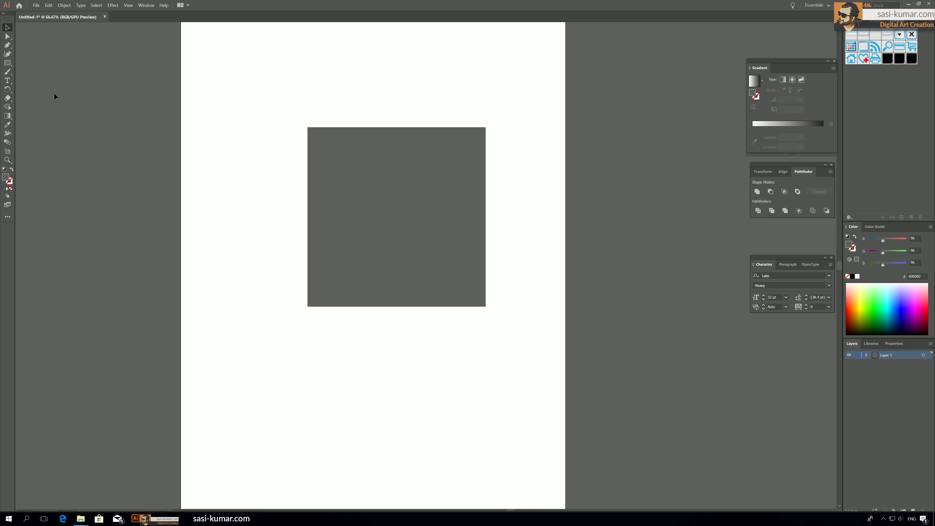
click(7, 81)
drag(311, 129, 324, 141)
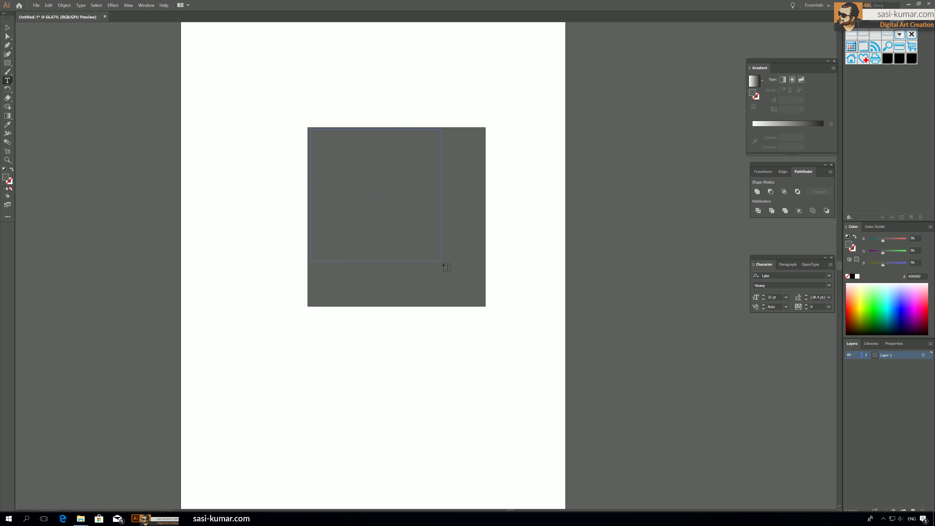
drag(446, 267, 480, 302)
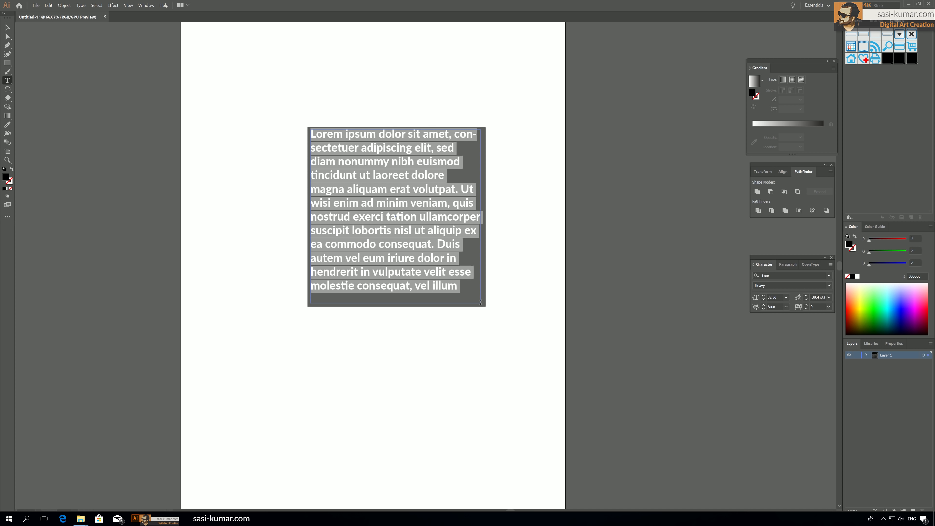
click(7, 28)
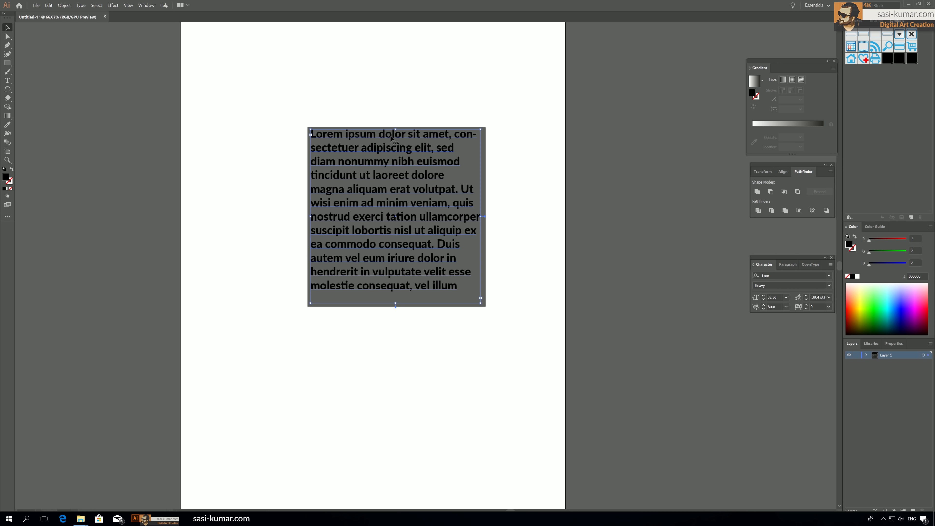
- Move the placeholder text block off the square to the empty canvas beside the artboard
click(417, 88)
drag(421, 97, 208, 88)
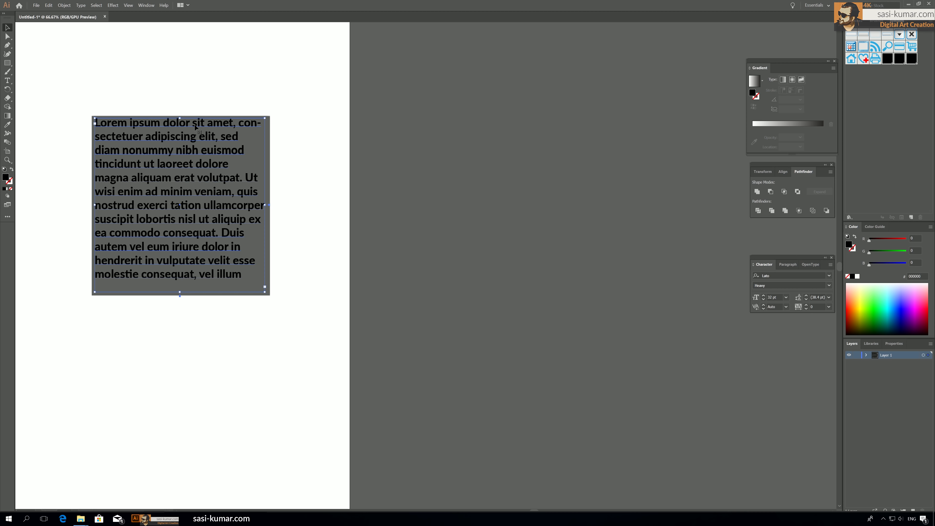
drag(195, 127, 470, 132)
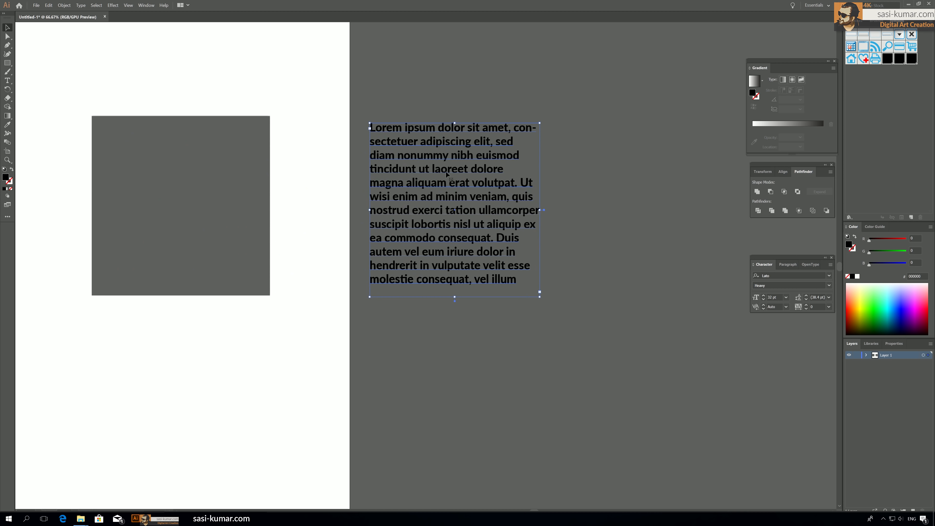
- Duplicate the text block to make a row of three and roughly align the copies
drag(416, 105, 336, 106)
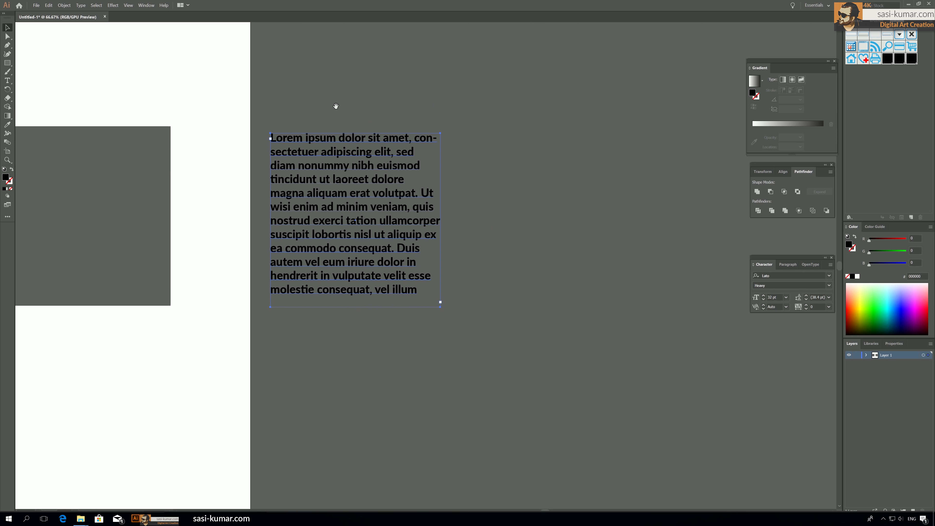
drag(342, 140, 675, 137)
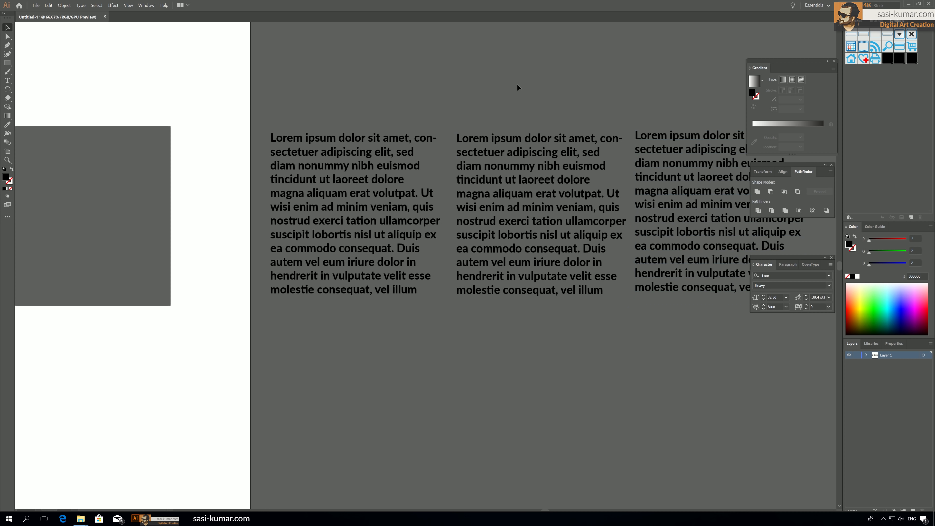
drag(517, 84, 472, 96)
drag(438, 156, 438, 155)
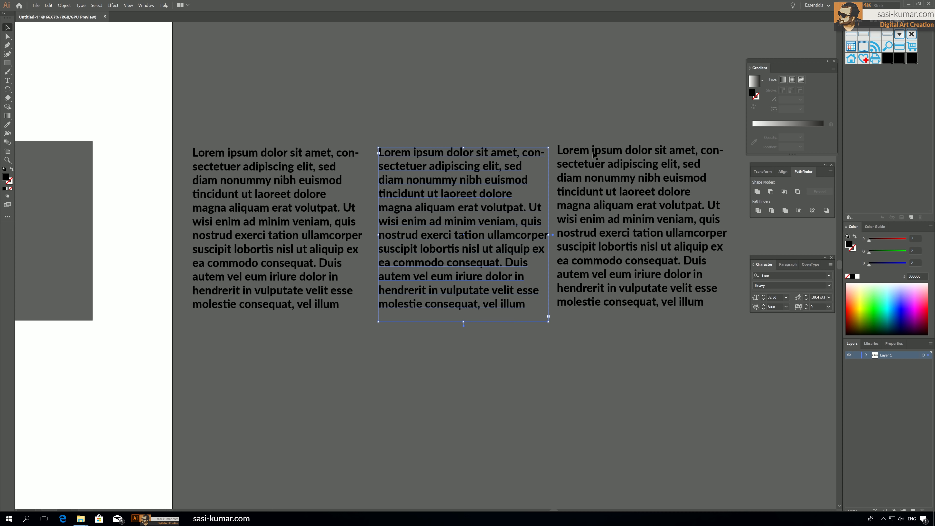
drag(594, 153, 597, 159)
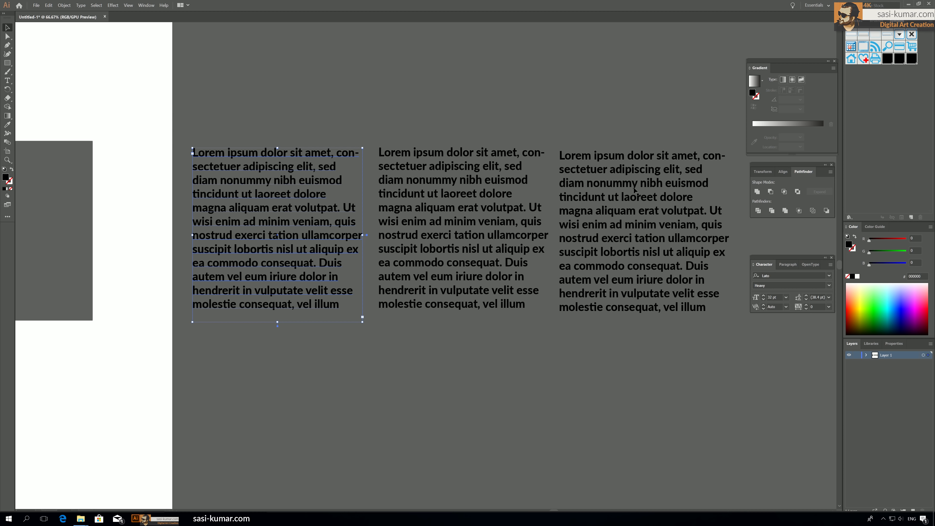
- Convert the first text block, nearest the artboard, into a dynamic movie clip symbol named top
click(281, 170)
key(F8)
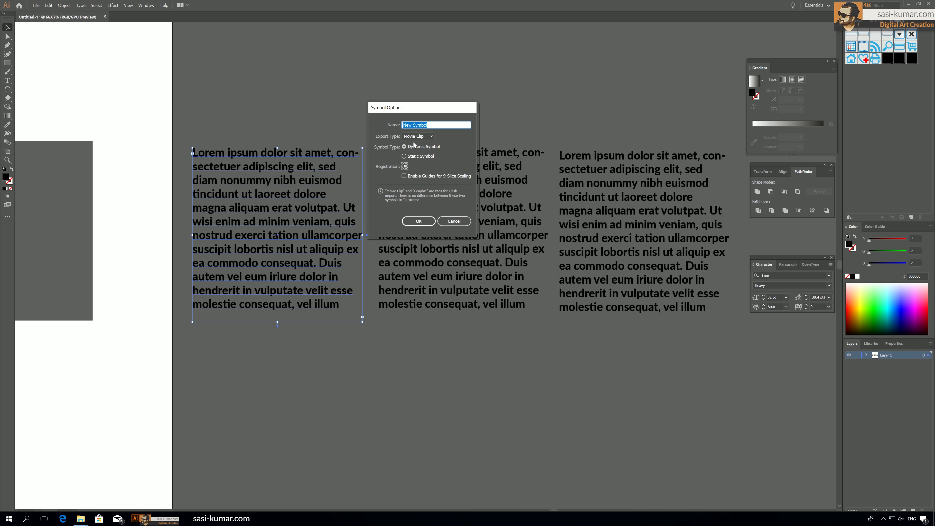
drag(443, 108, 444, 108)
text(top)
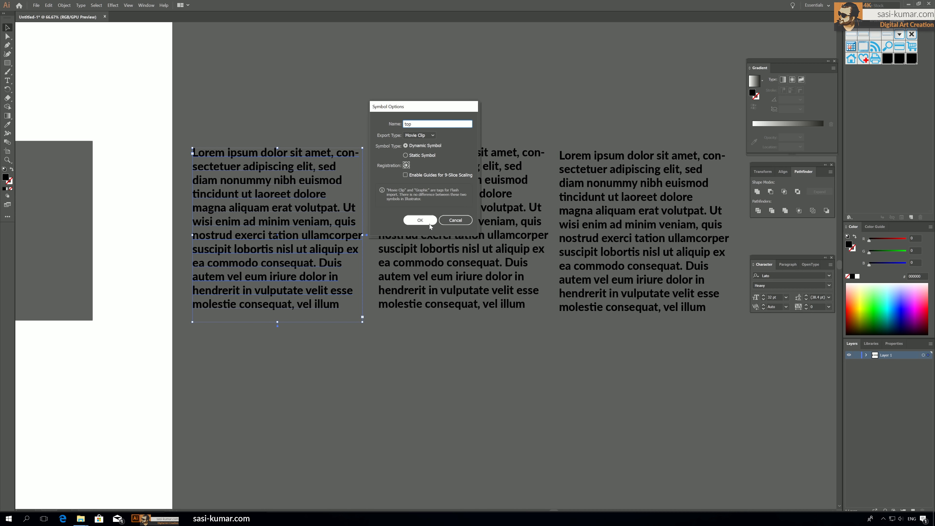
click(420, 221)
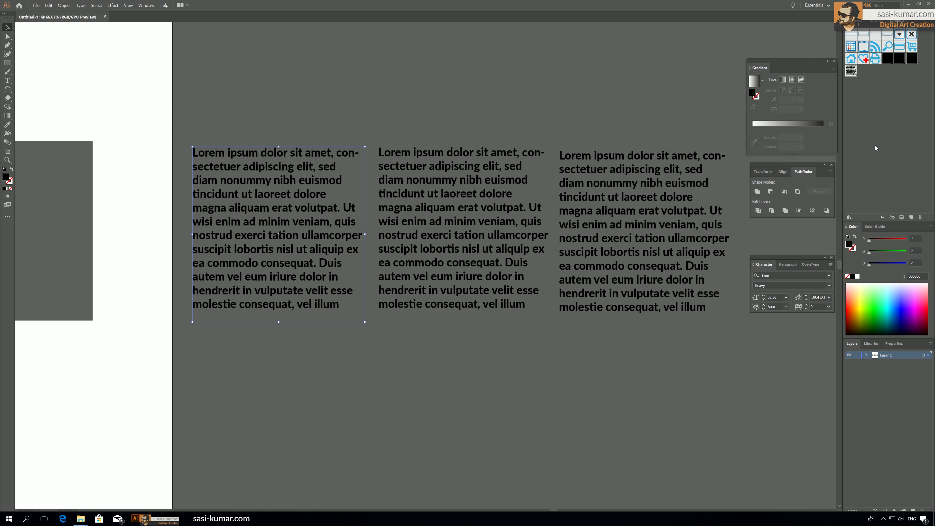
click(146, 6)
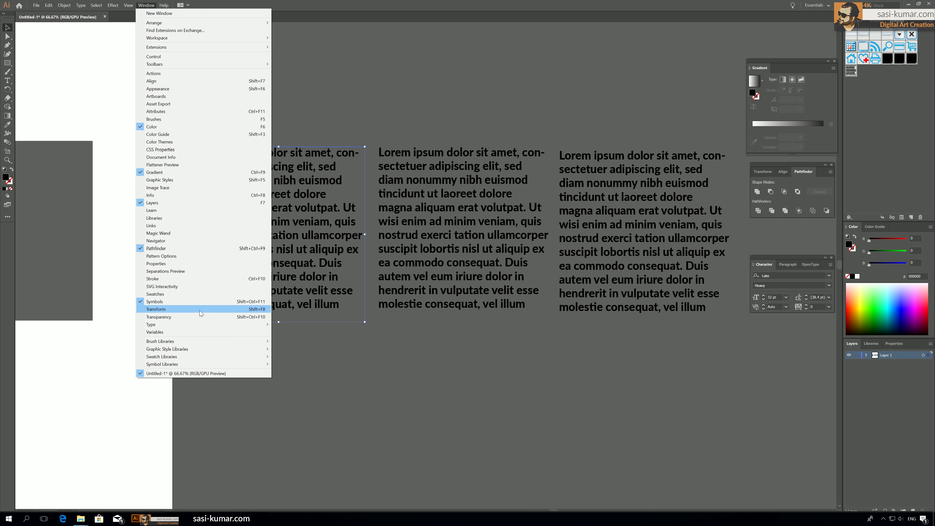
click(486, 111)
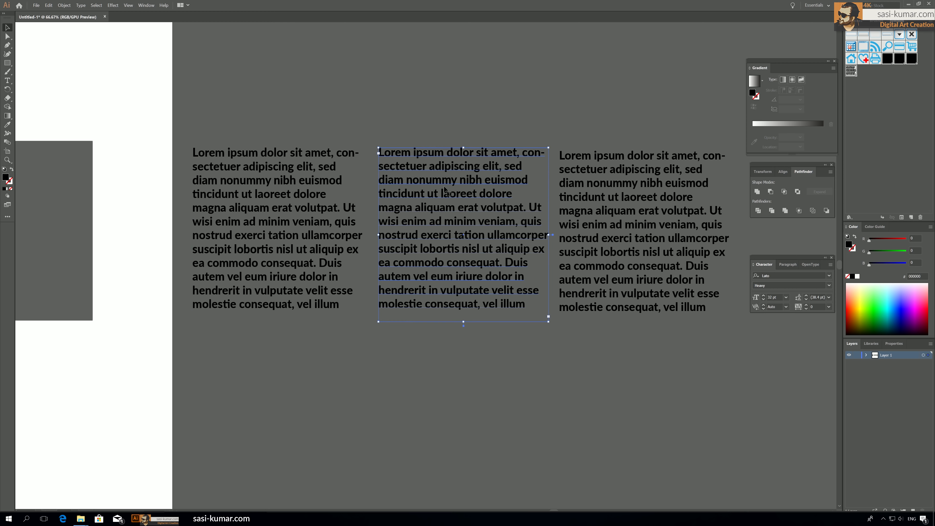
- Convert the middle text block into a dynamic movie clip symbol named left
key(F8)
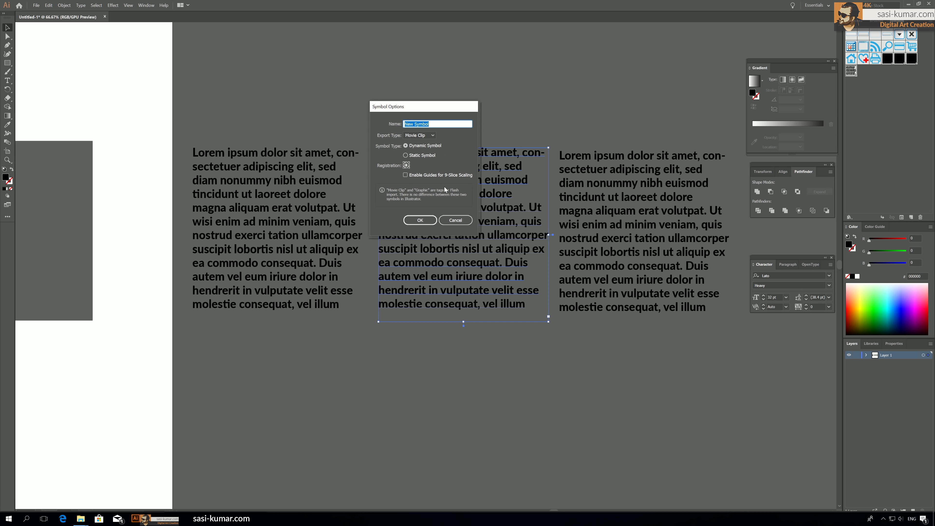
text(left)
click(429, 220)
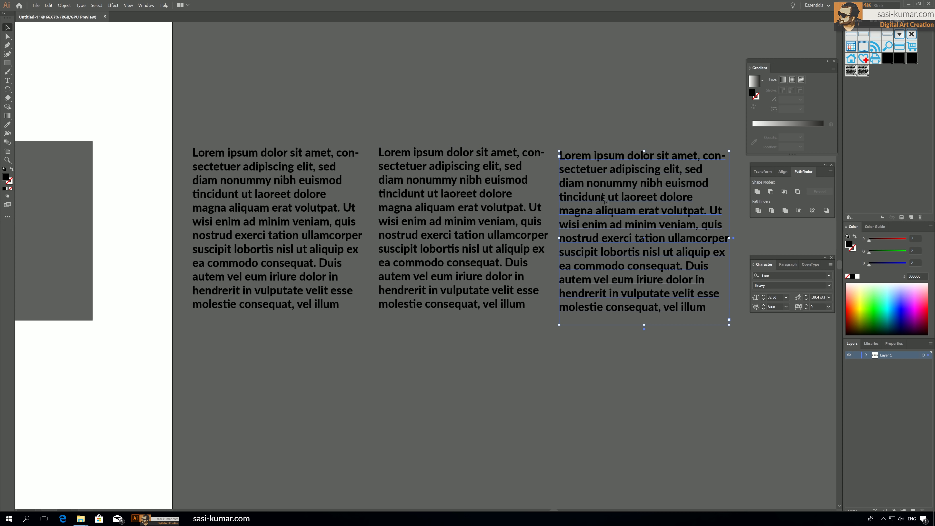
- Convert the third text block into a dynamic symbol and delete all three text instances from the canvas
key(F8)
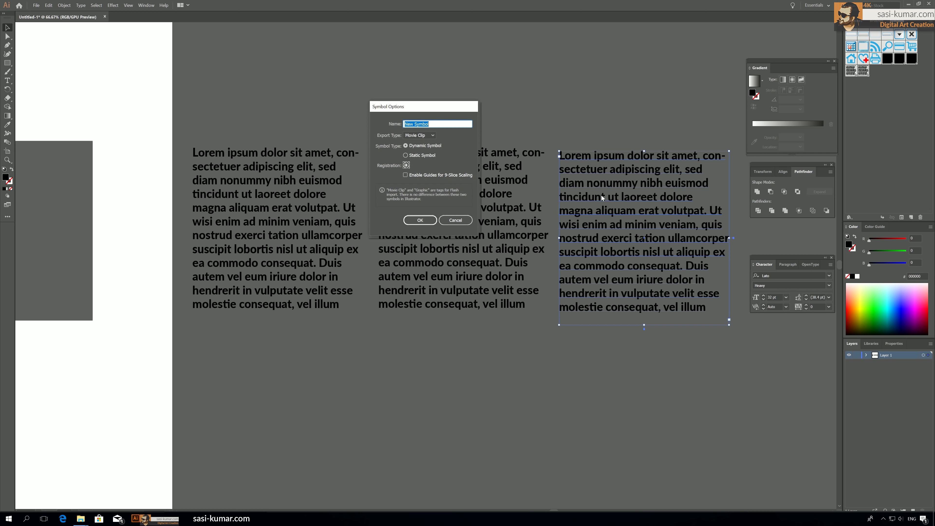
text(n)
click(416, 220)
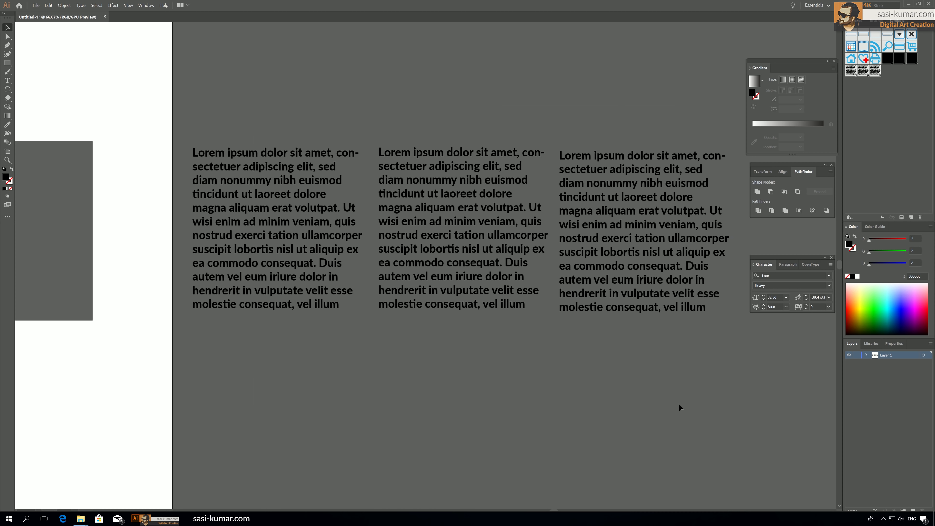
key(Delete)
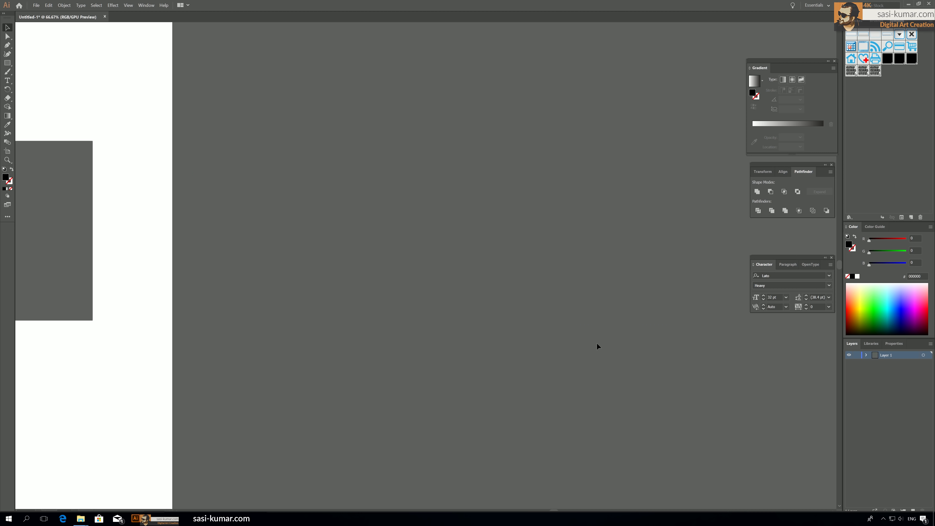
- Reposition the grey square to about the middle of the artboard
drag(194, 147, 524, 168)
click(305, 221)
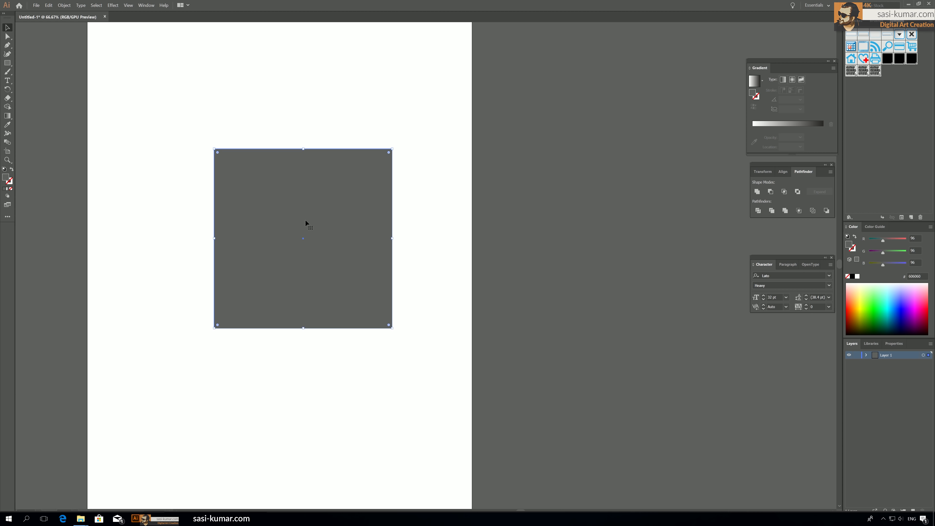
key(ctrl+minus)
key(ctrl+minus)
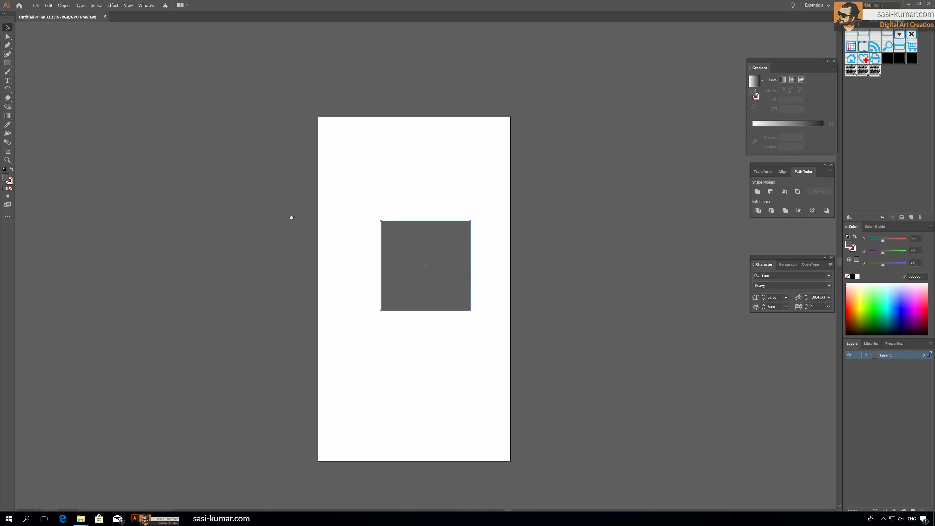
scroll(378, 206, down, 1)
scroll(378, 206, right, 1)
drag(378, 206, 363, 224)
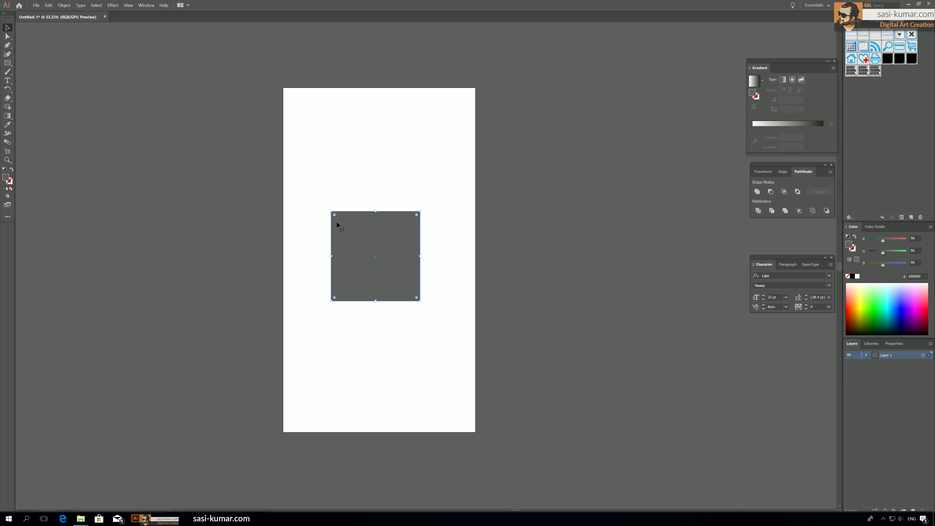
drag(346, 232, 368, 227)
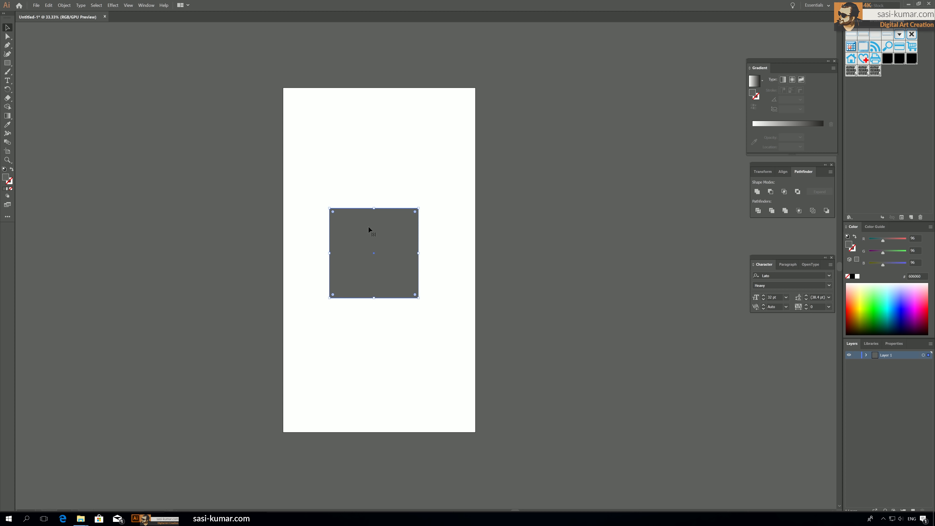
- Apply a 3D Extrude & Bevel effect to the square with the Off-Axis Front position and 50 pt depth, with preview enabled
click(113, 5)
mouse_move(126, 51)
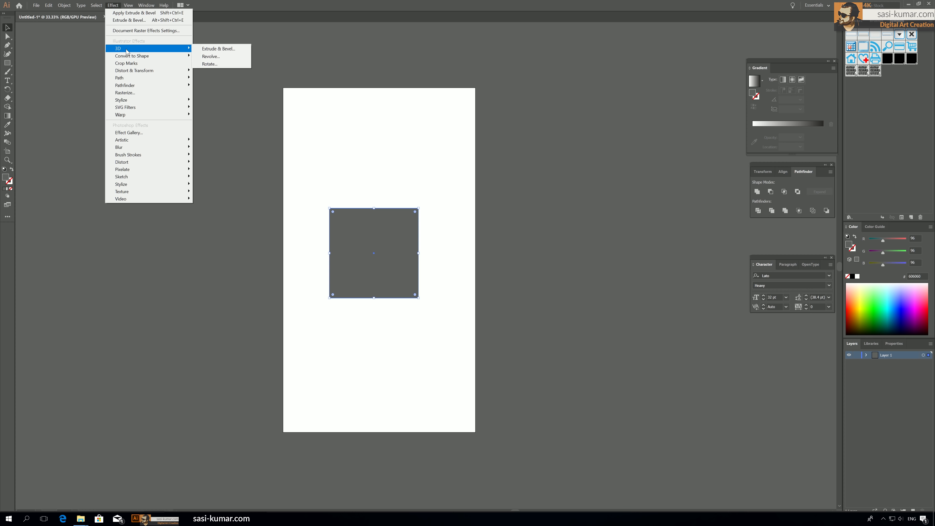
click(210, 50)
drag(204, 66, 642, 79)
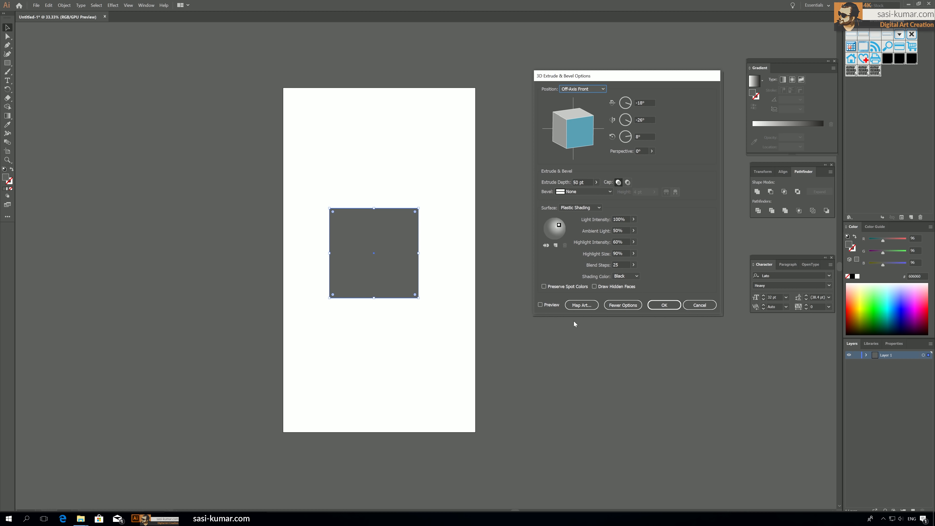
click(544, 305)
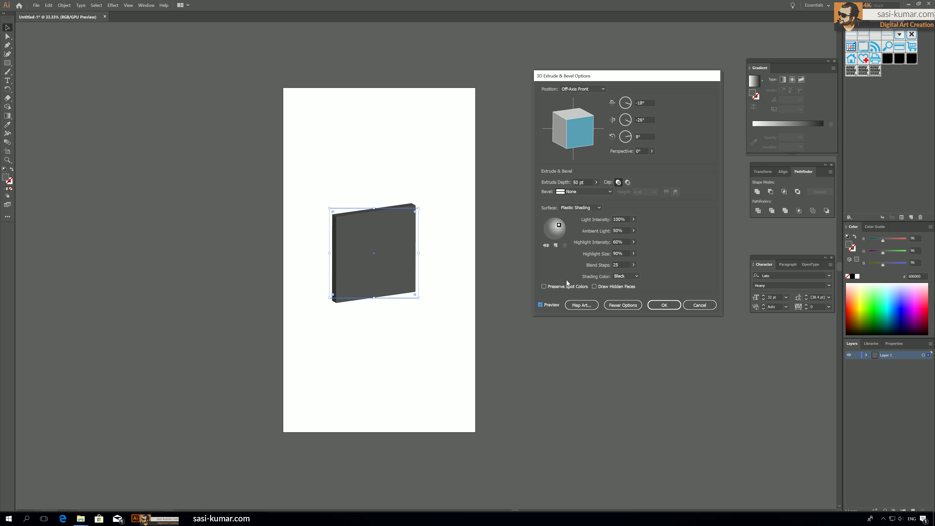
click(578, 183)
key(BackSpace)
text(00px)
click(650, 119)
click(657, 307)
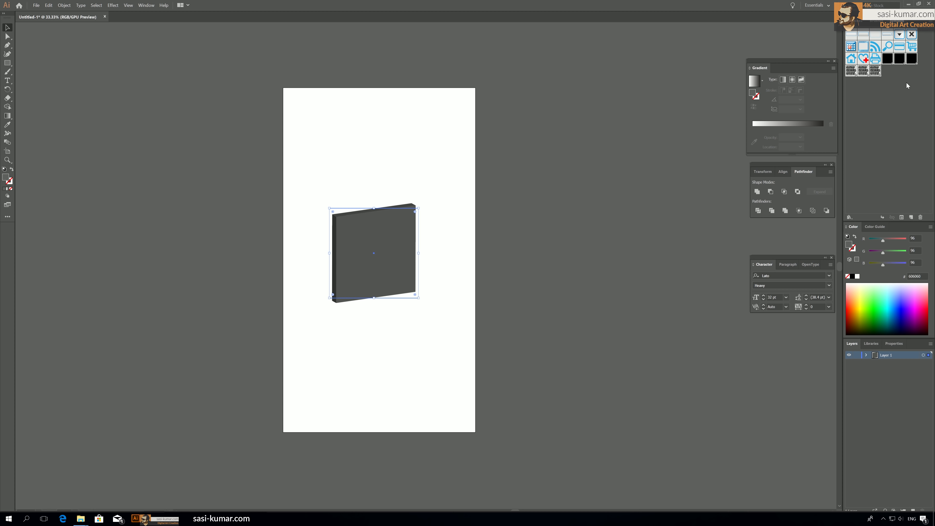
- Show the square's Appearance attributes and reopen its 3D Extrude & Bevel effect for editing with preview enabled
click(148, 9)
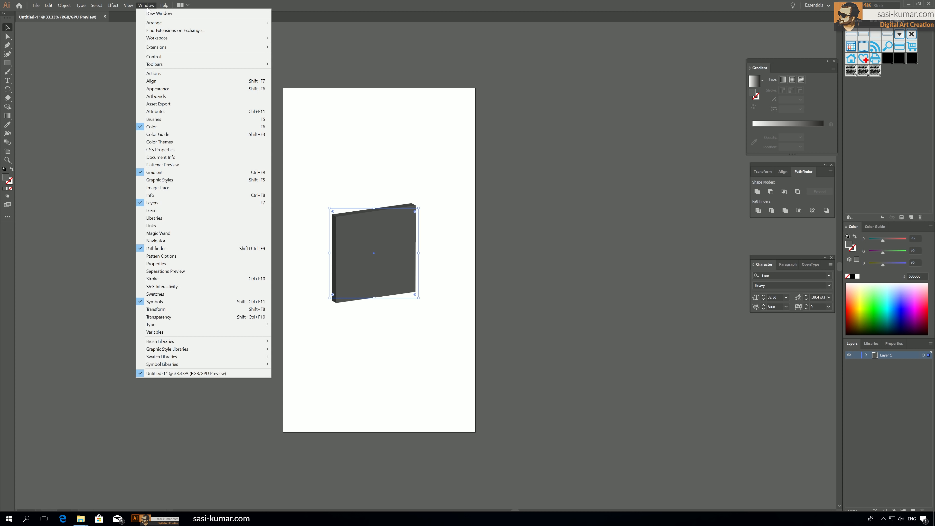
click(178, 91)
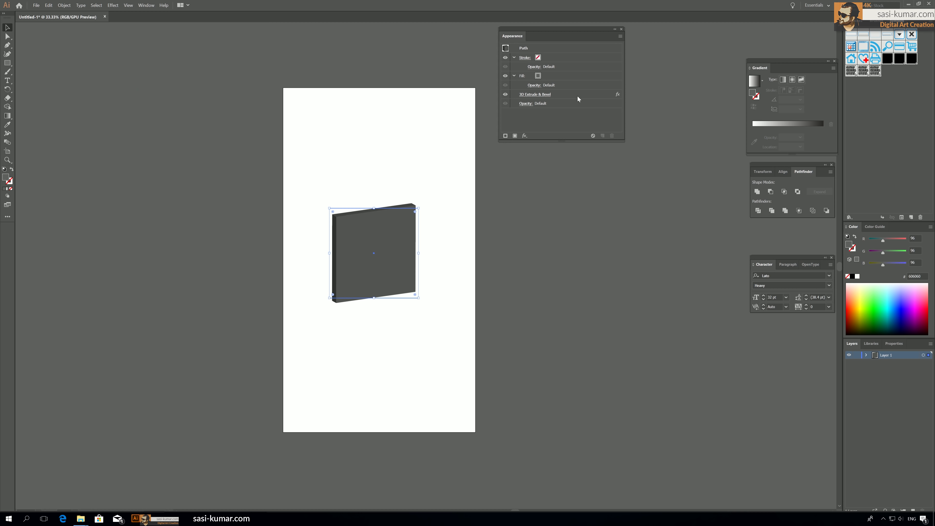
drag(565, 31, 602, 41)
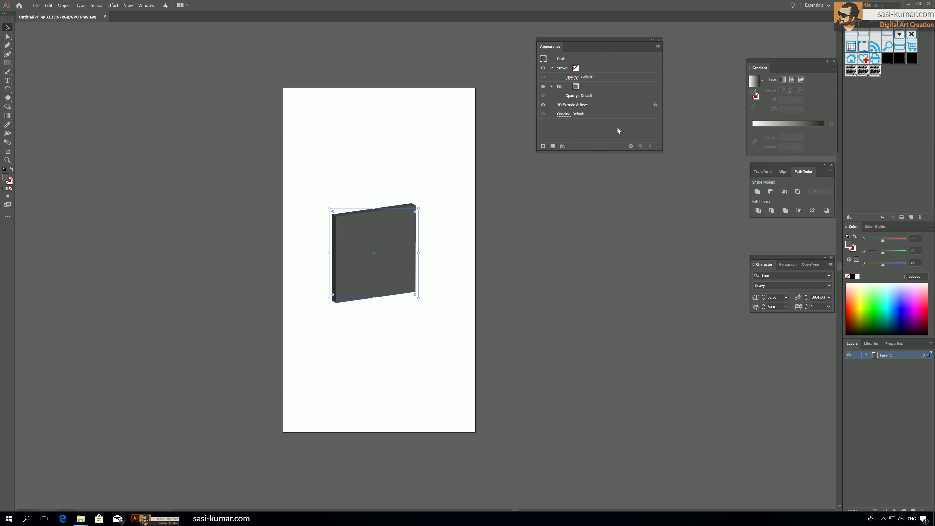
click(571, 106)
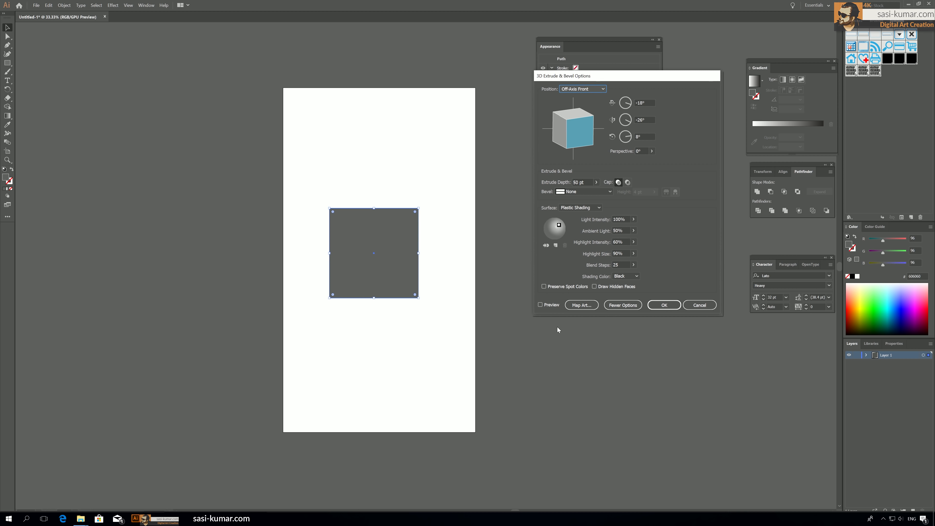
drag(631, 76, 635, 96)
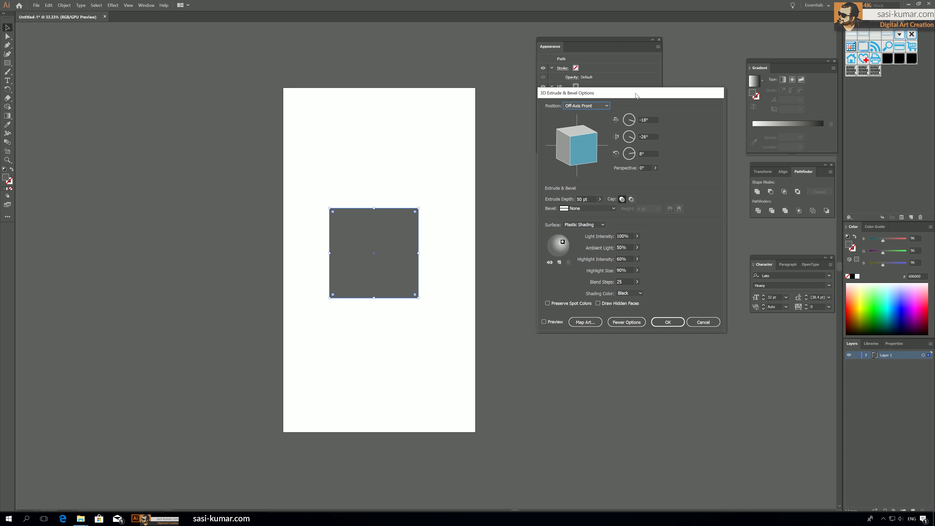
click(552, 322)
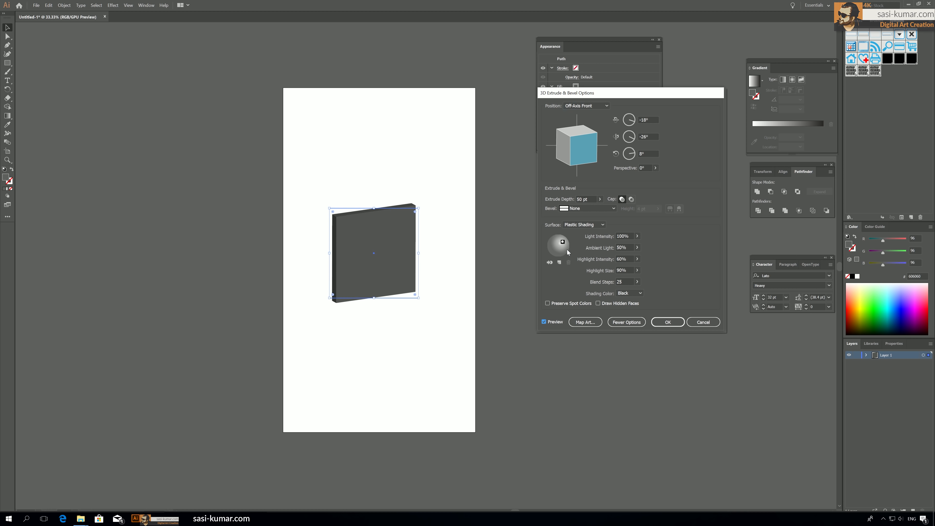
- Set the extrude depth to 500 pt and the surface to No Shading
click(582, 200)
double_click(581, 200)
text(500)
click(596, 225)
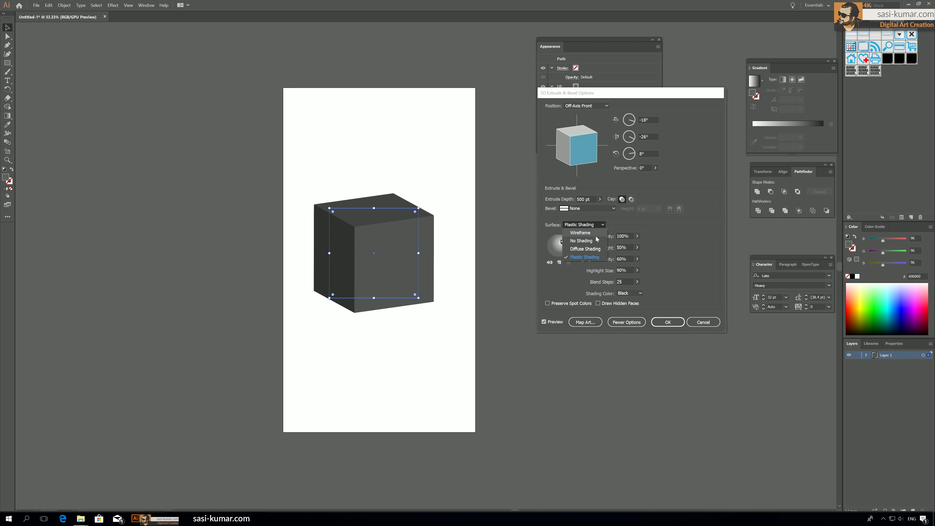
click(593, 242)
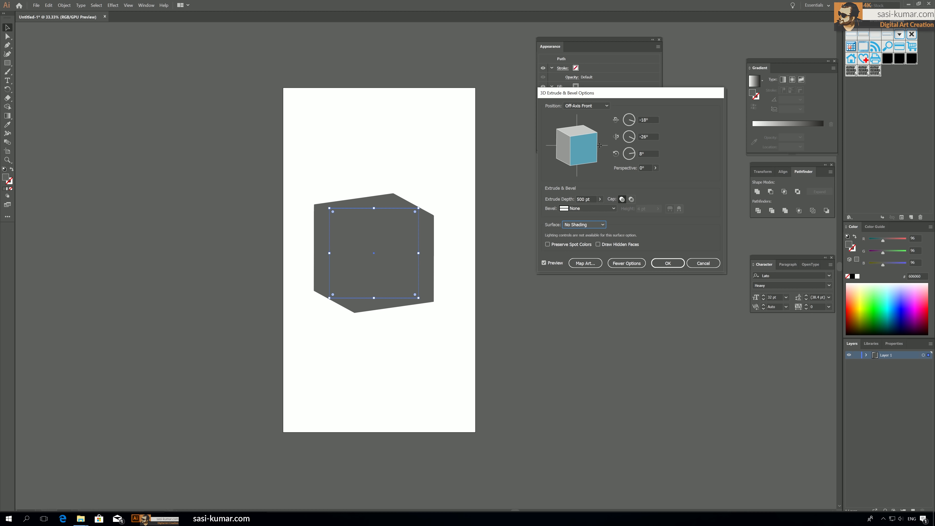
- Rotate the cube freely to a custom orientation of about -50°, -45° and 17° so three faces show
drag(570, 139, 575, 137)
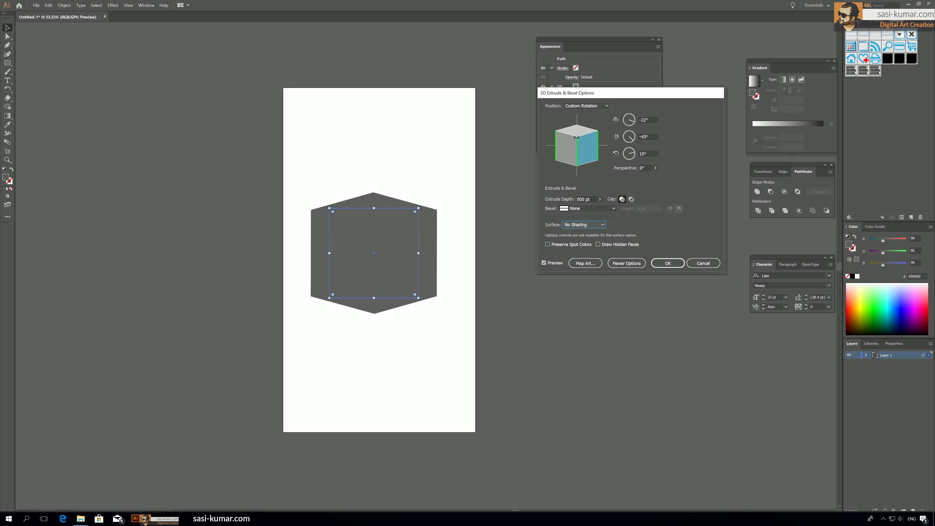
mouse_move(576, 137)
mouse_down()
mouse_move(596, 144)
mouse_move(572, 139)
mouse_up()
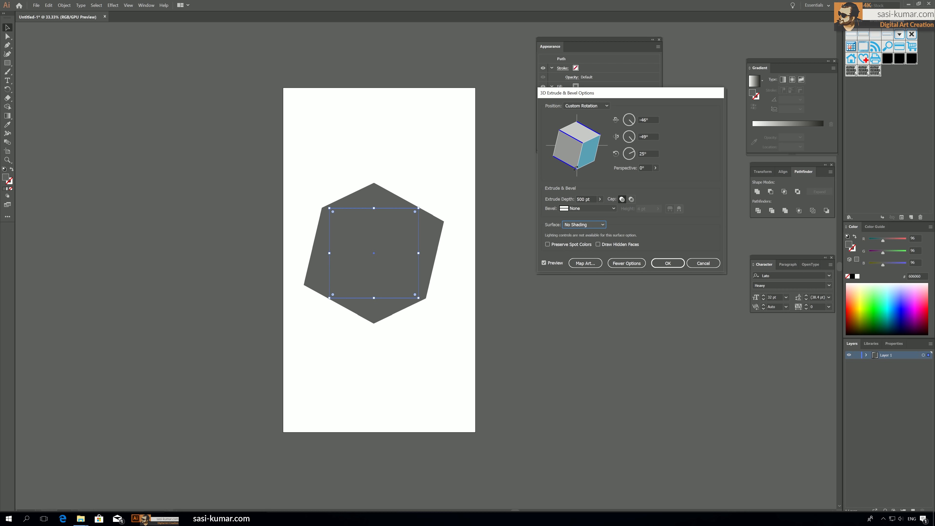
drag(575, 177, 570, 175)
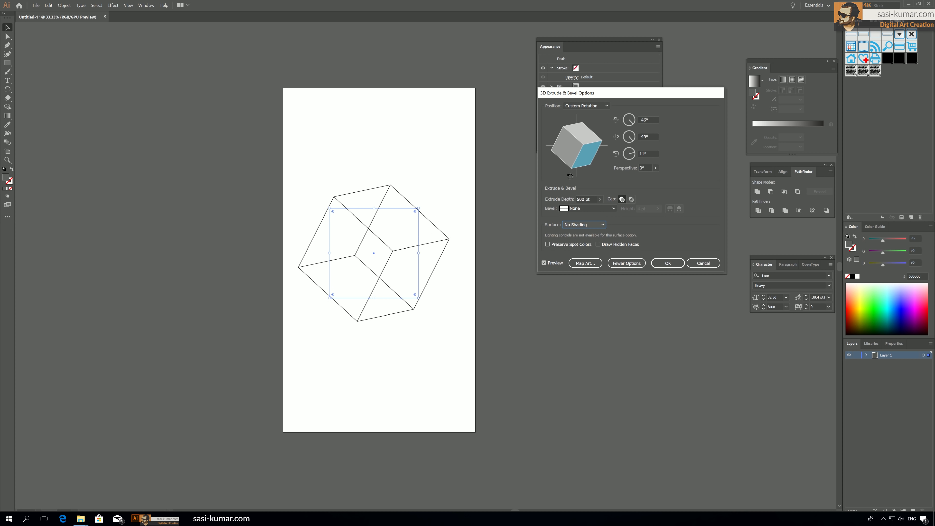
drag(574, 139, 573, 136)
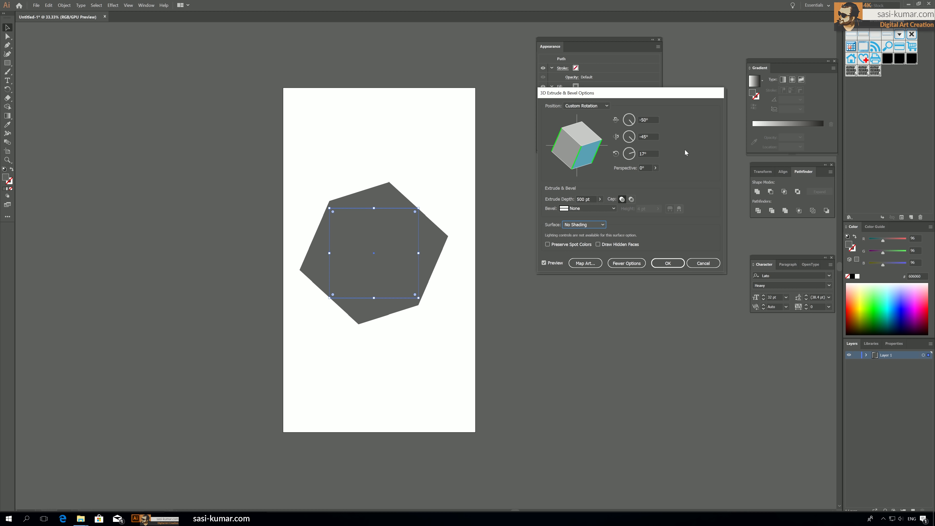
- Open Map Art, go through the cube's surfaces, and map the symbol top onto the upper face, surface 6
drag(650, 93, 638, 85)
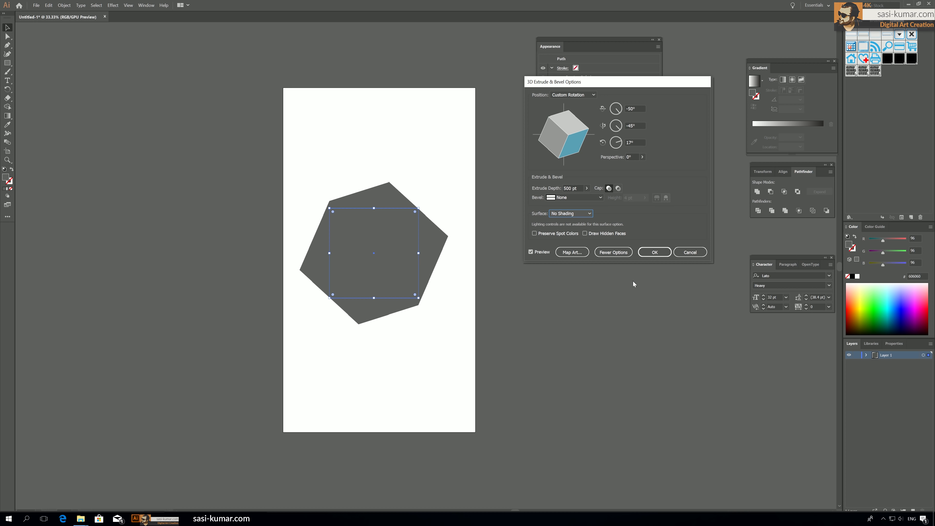
click(572, 252)
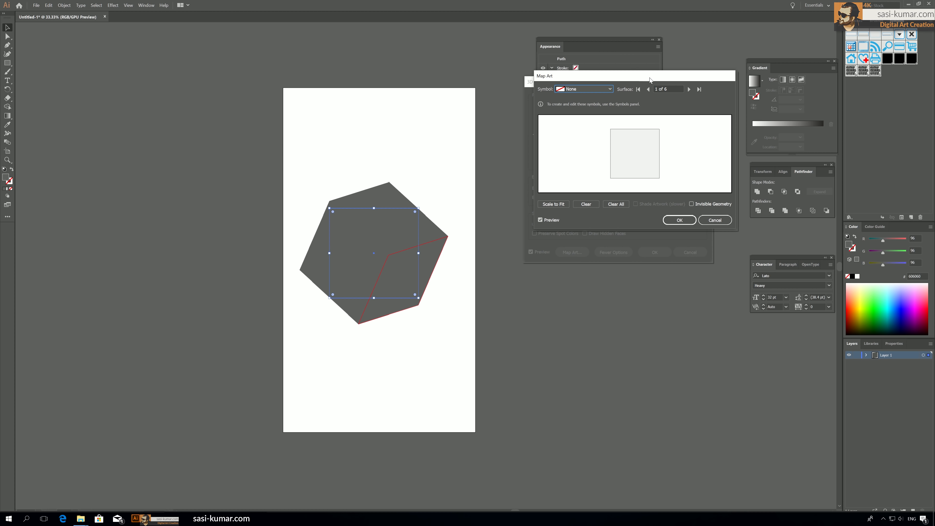
drag(636, 76, 632, 75)
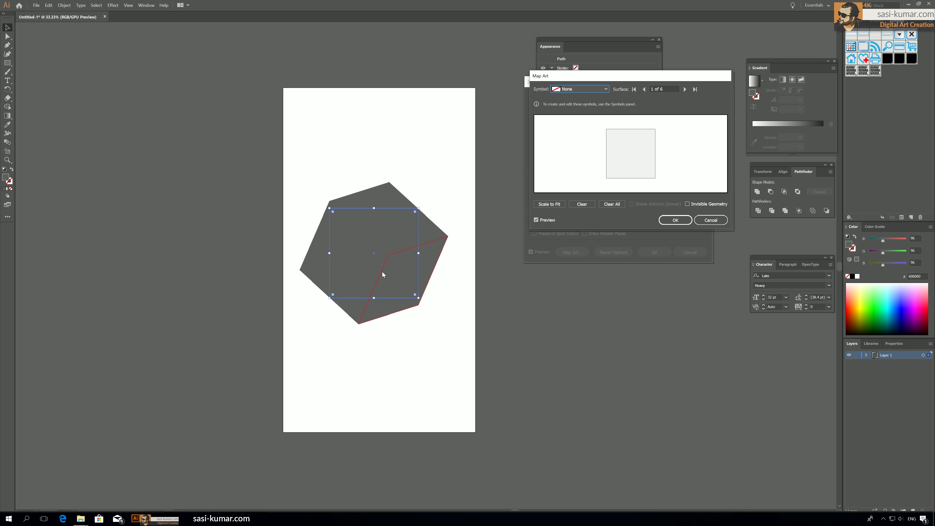
click(685, 90)
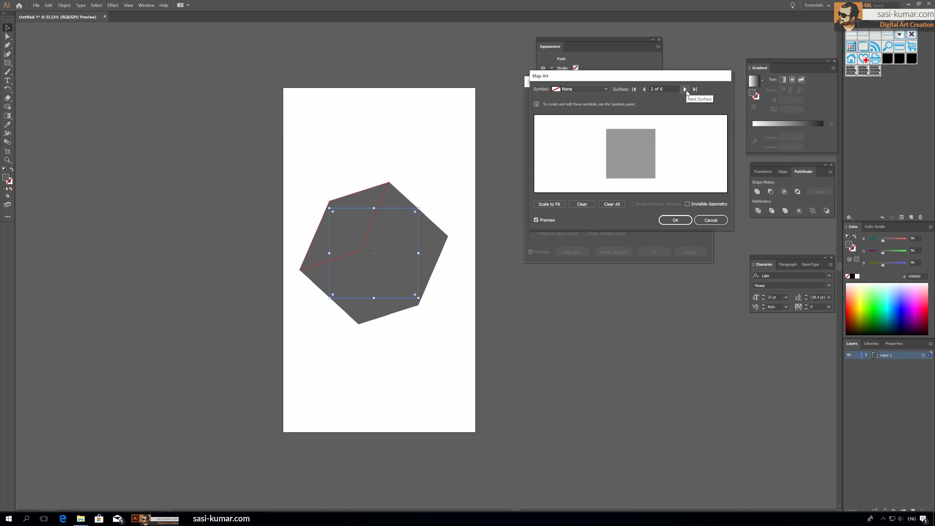
click(685, 90)
click(685, 90)
click(685, 91)
click(684, 90)
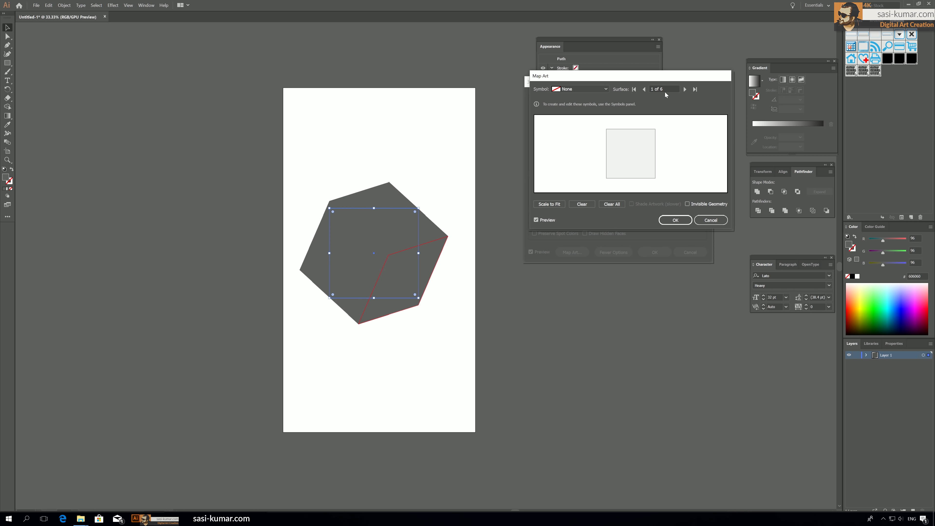
click(646, 91)
click(606, 89)
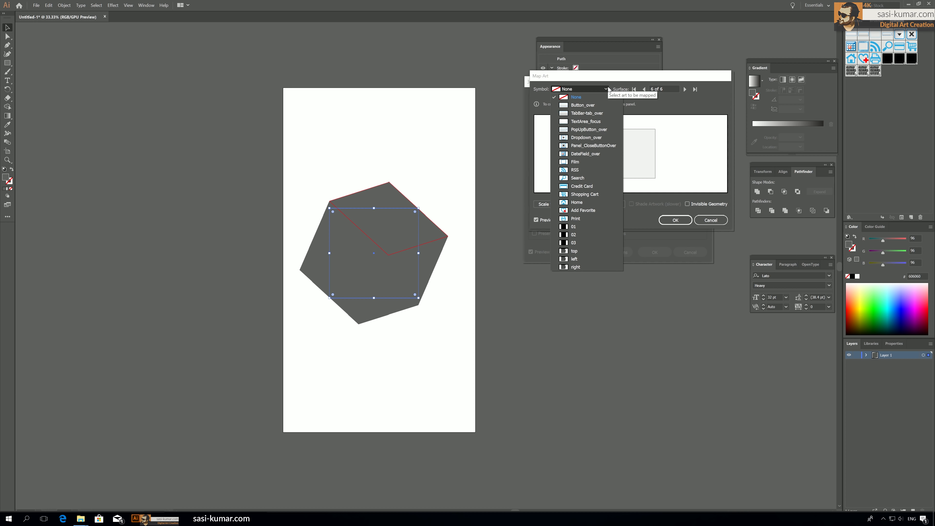
click(589, 253)
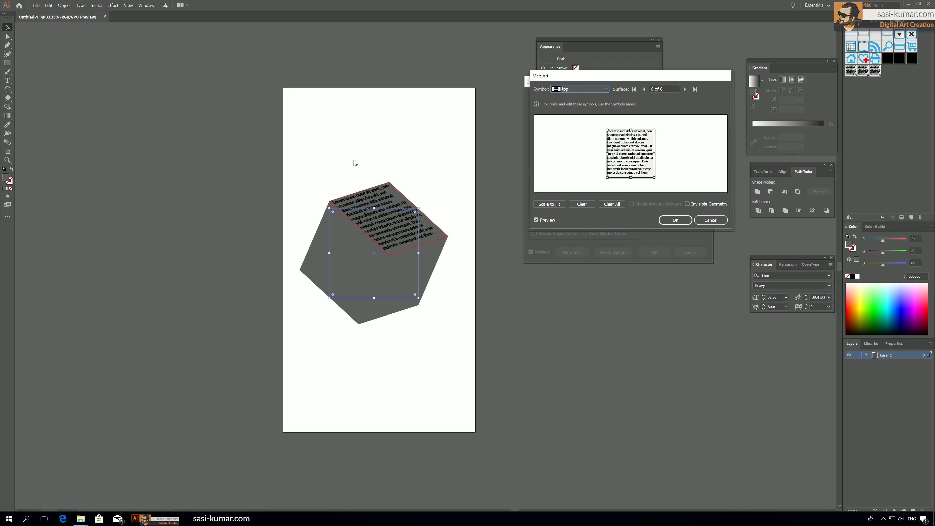
- Map the symbol right onto the cube's right face, surface 1 of 6
click(685, 90)
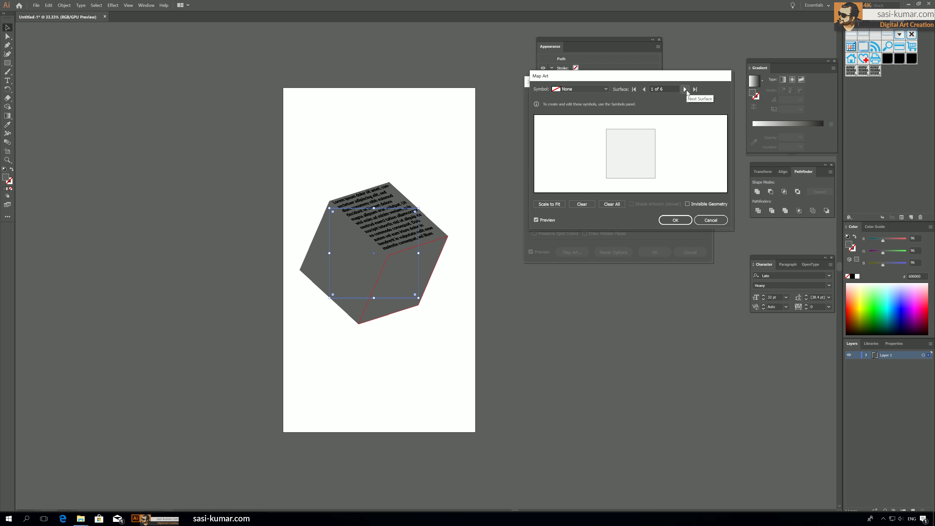
click(606, 89)
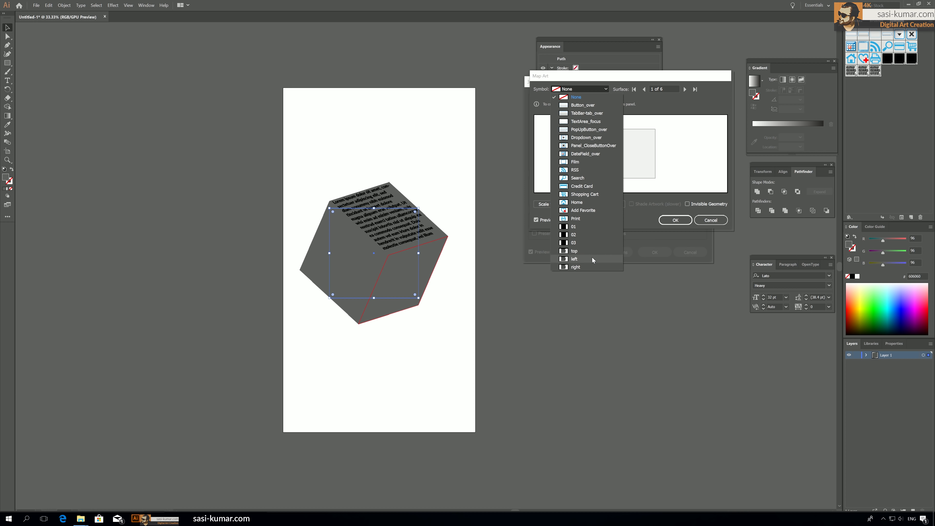
click(589, 267)
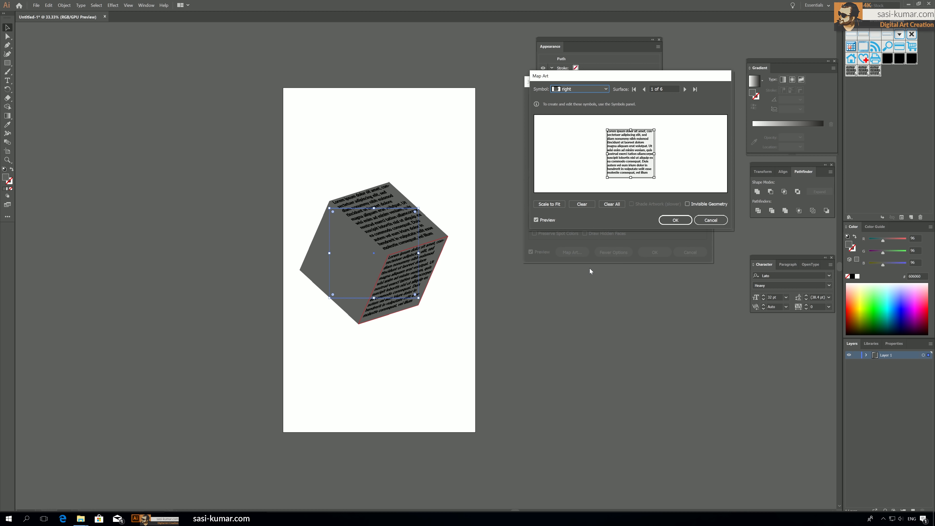
- Find the cube's left face, surface 5 of 6, and map the symbol left onto it
click(685, 89)
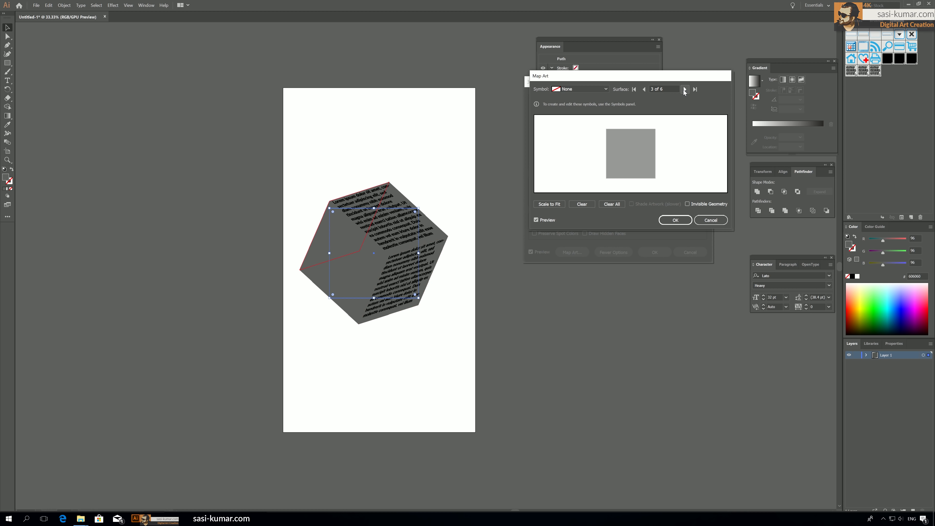
click(685, 89)
click(645, 90)
click(644, 90)
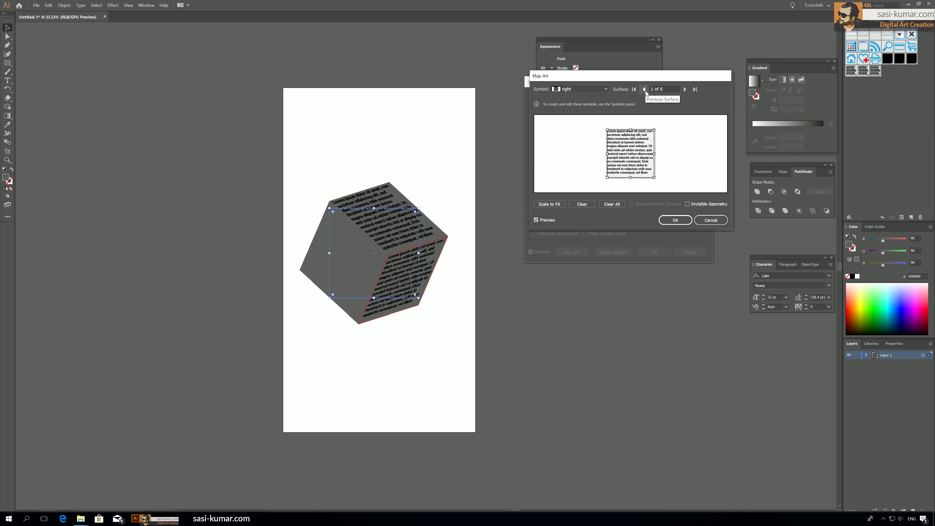
click(645, 90)
click(645, 91)
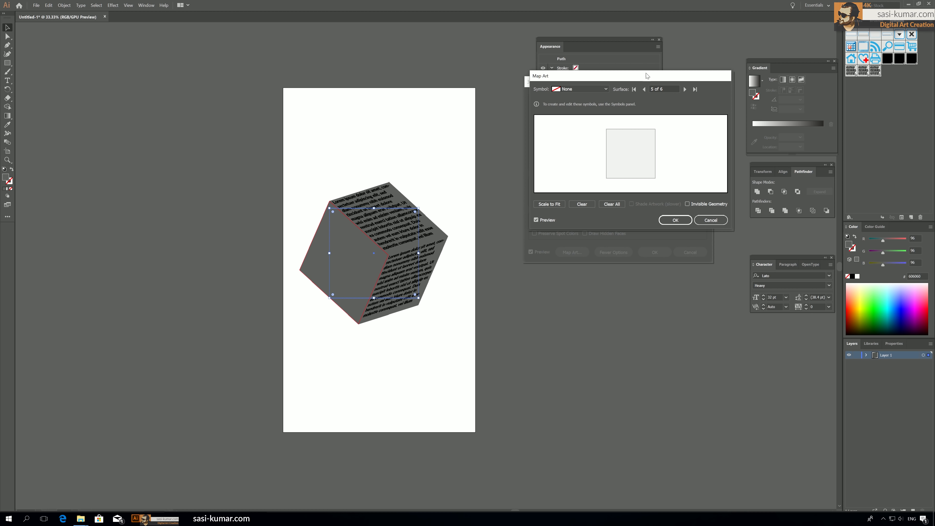
click(604, 90)
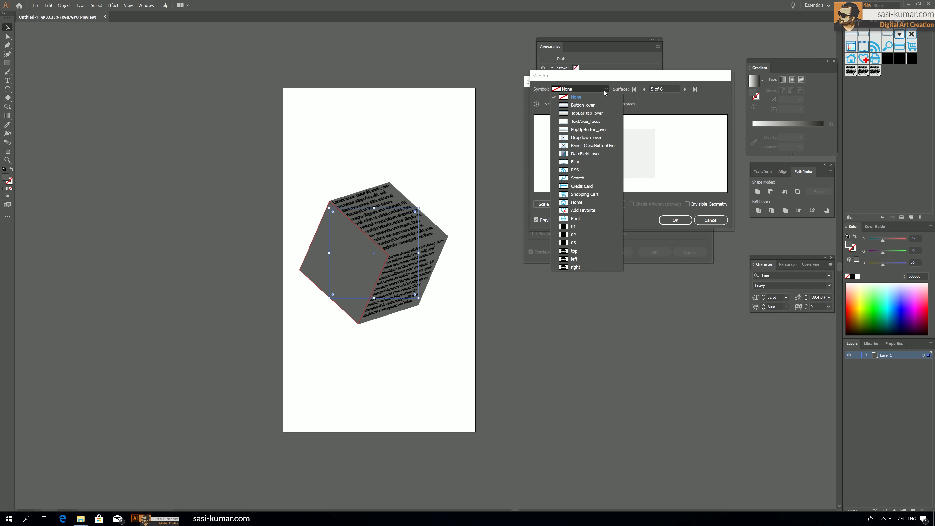
click(598, 259)
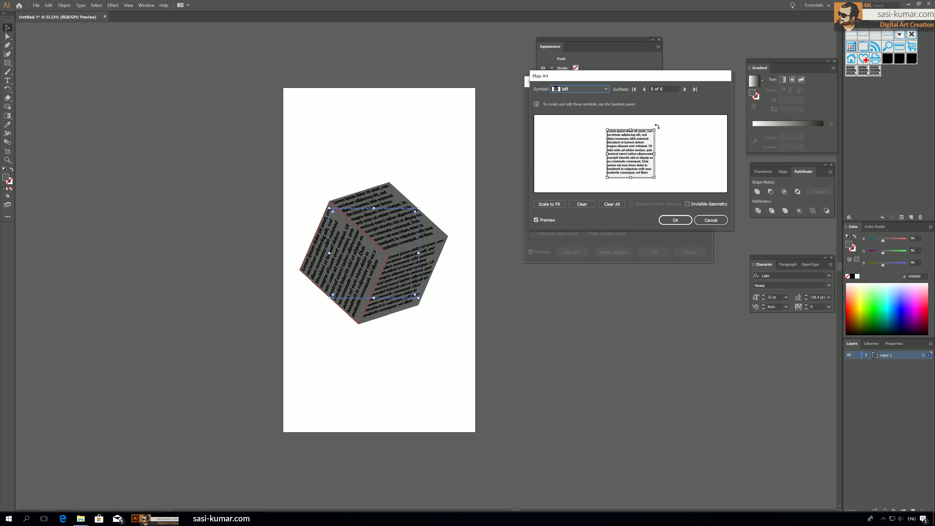
- Rotate the mapped left artwork a quarter turn clockwise on surface 5
drag(657, 126, 659, 181)
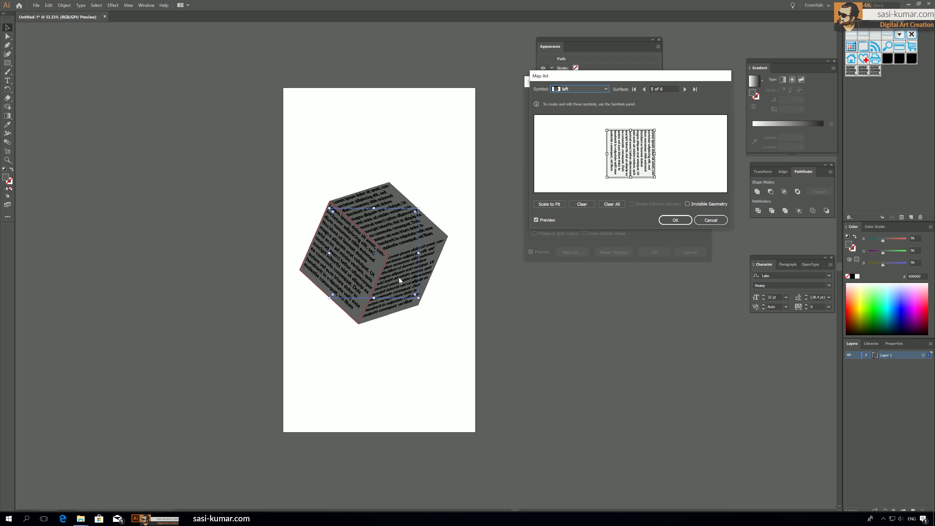
click(338, 215)
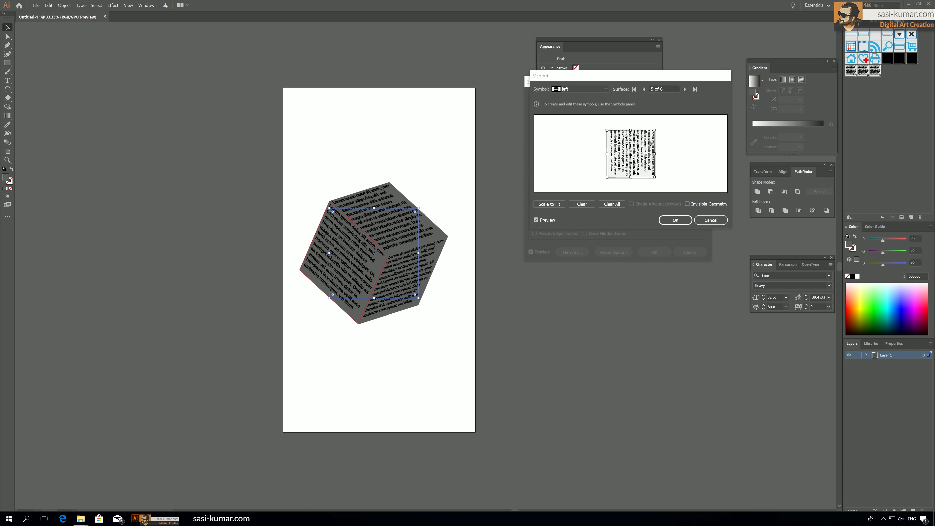
click(520, 315)
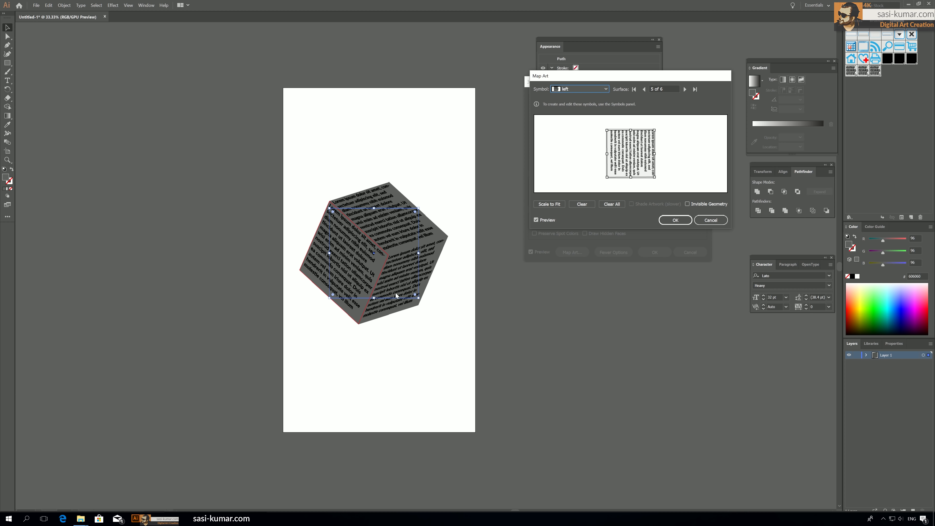
- Return to surface 1 and rotate the mapped right artwork until its text stands a quarter turn counterclockwise, fitted to the face
click(684, 89)
click(684, 89)
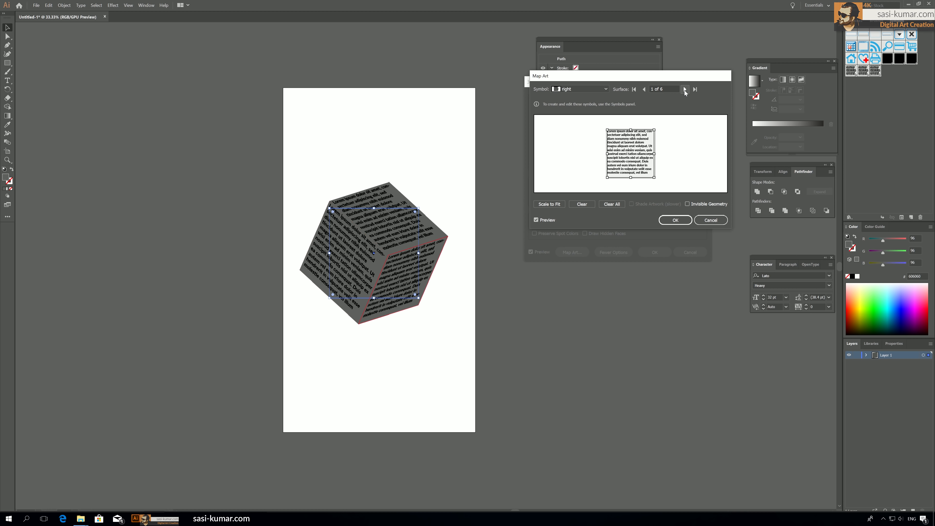
drag(657, 126, 644, 170)
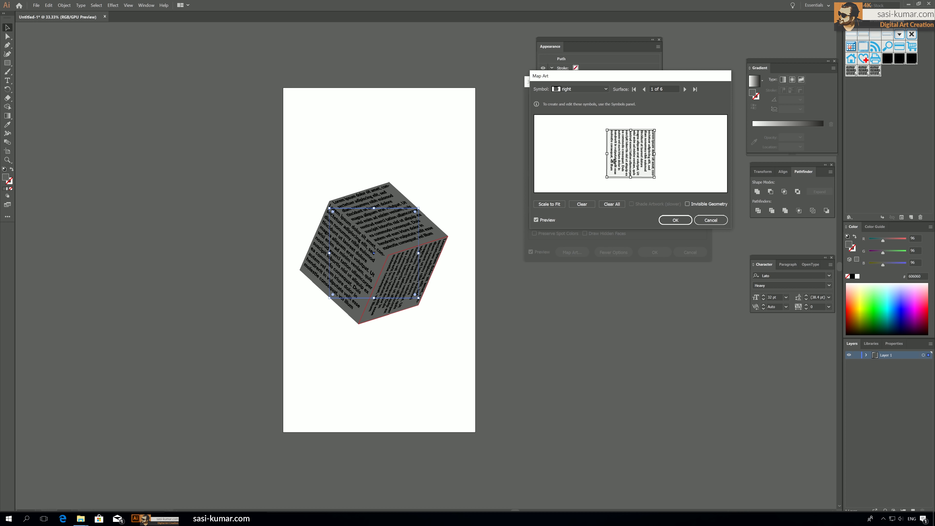
drag(658, 127, 669, 190)
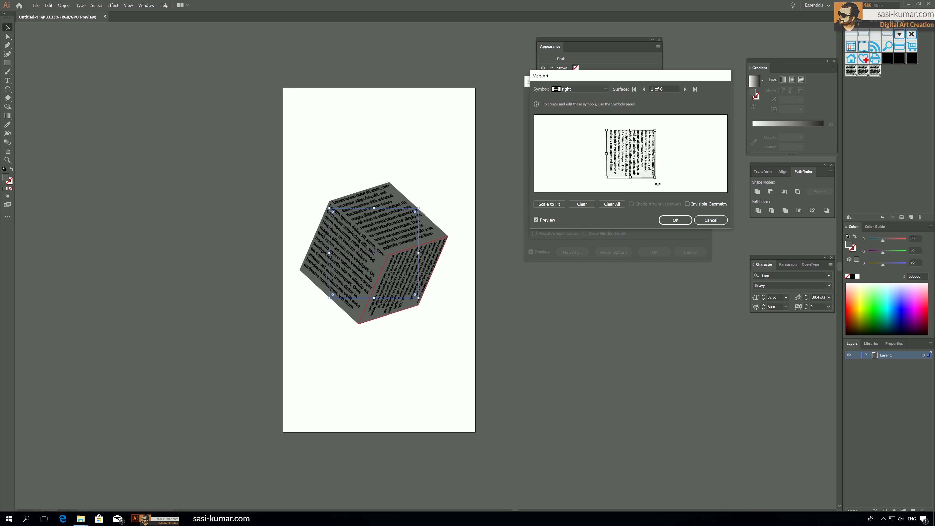
drag(658, 128, 594, 189)
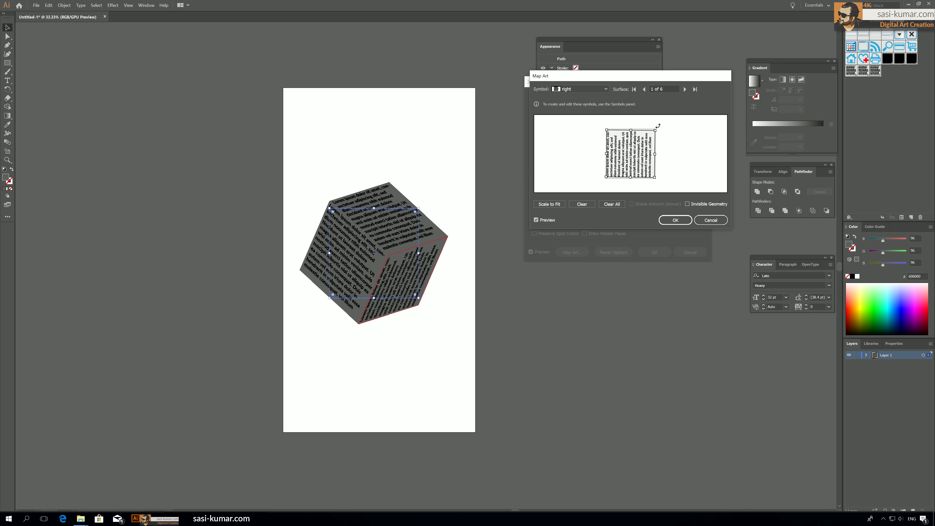
drag(656, 129, 655, 129)
drag(675, 80, 655, 76)
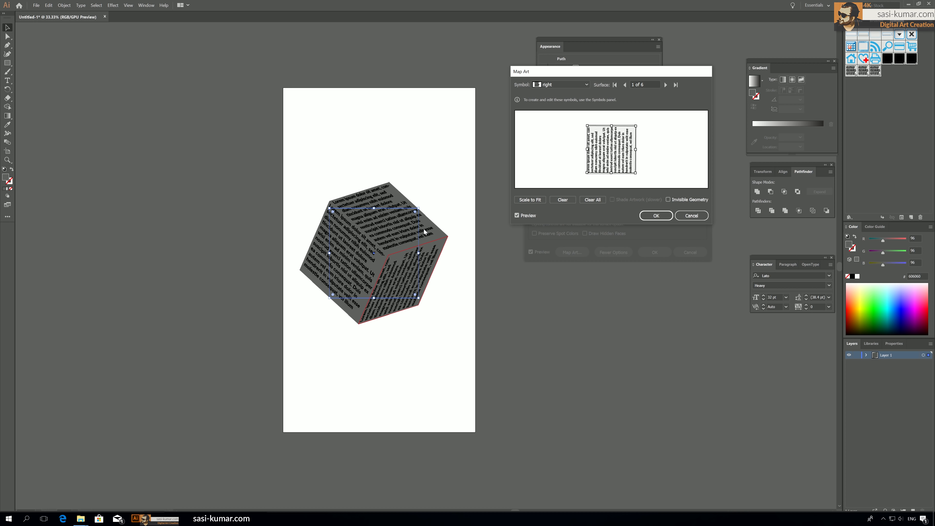
- Enable Invisible Geometry for the mapped art, apply the map art and 3D extrude settings, and close the Appearance panel
click(677, 201)
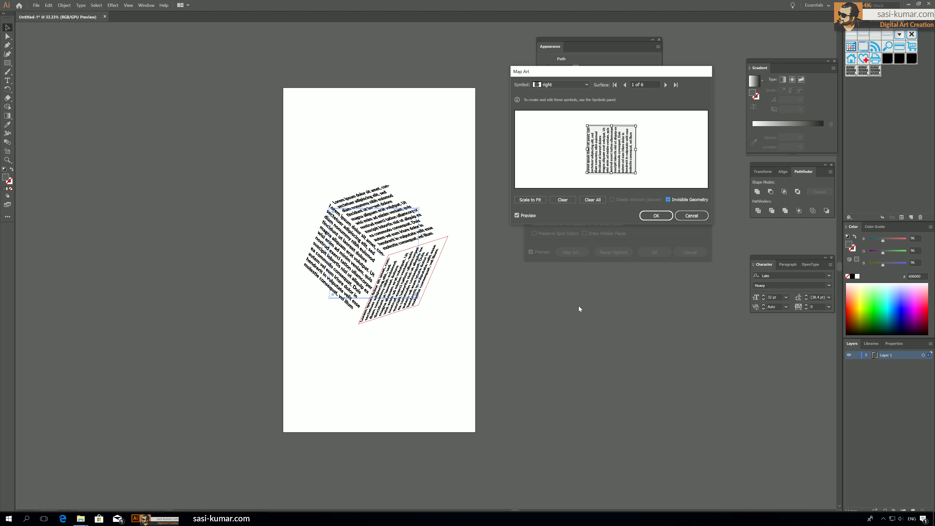
click(655, 215)
click(653, 253)
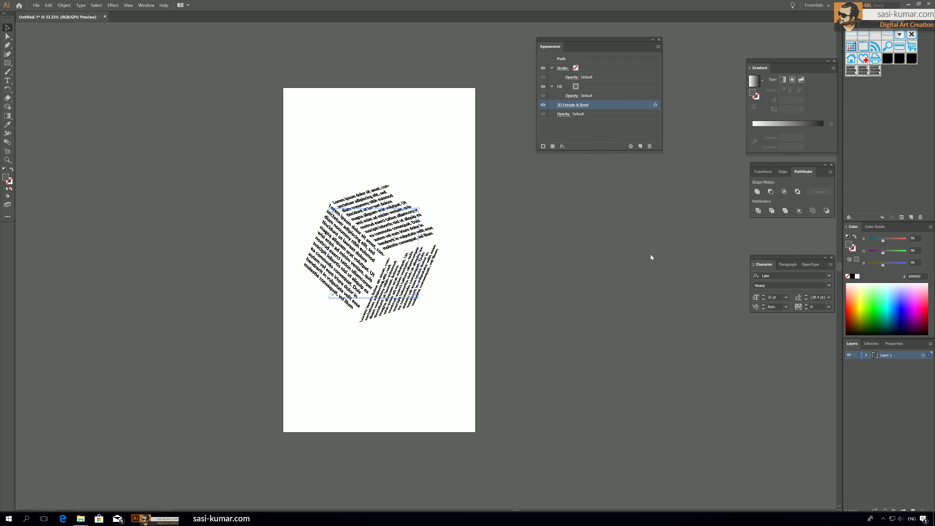
click(659, 39)
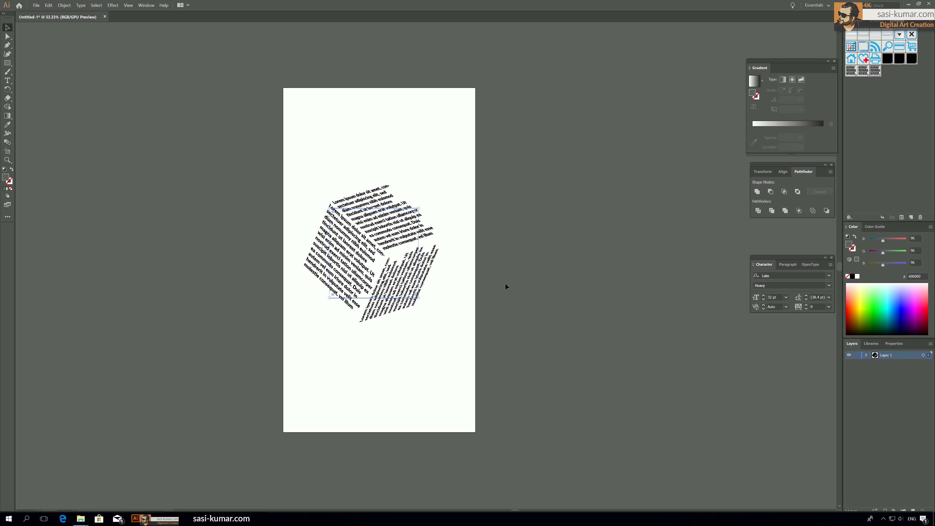
- Move the text cube slightly up on the artboard and deselect it
drag(382, 244, 391, 221)
click(568, 301)
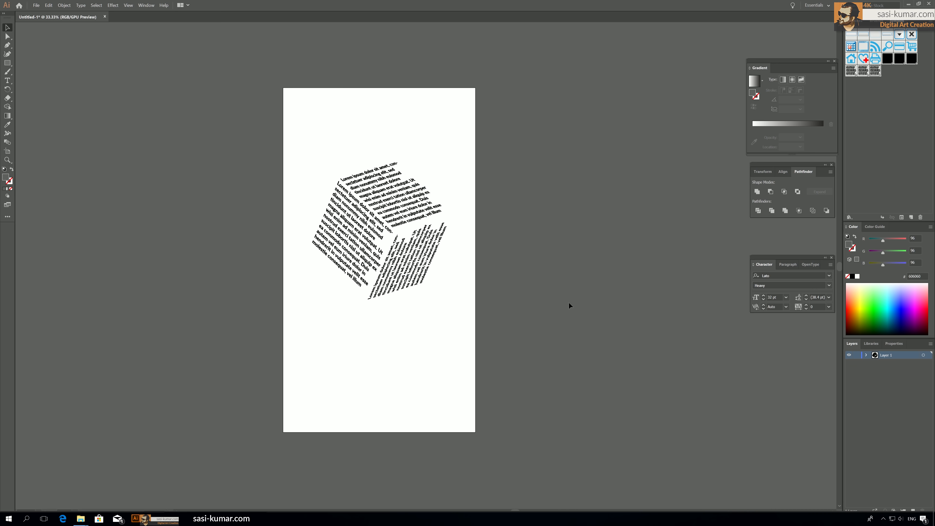
drag(604, 302, 574, 296)
key(ctrl+plus)
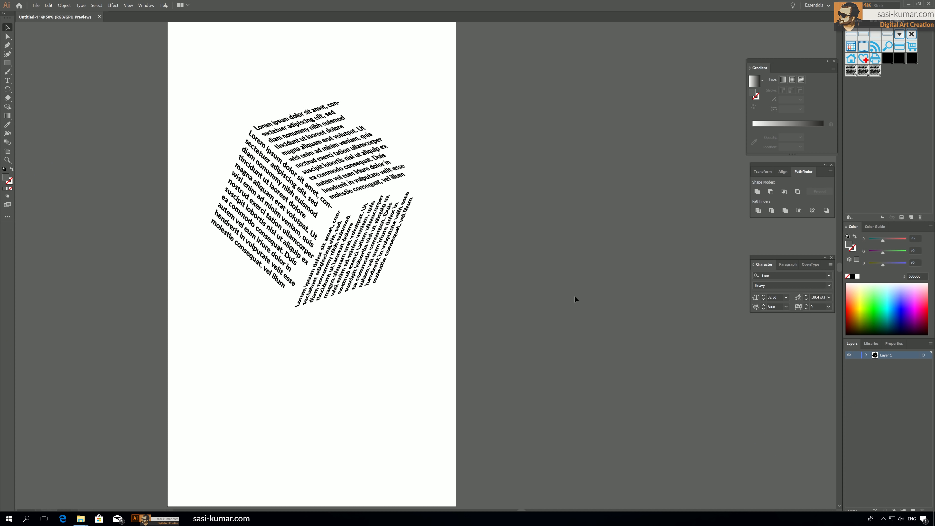
drag(538, 216, 484, 240)
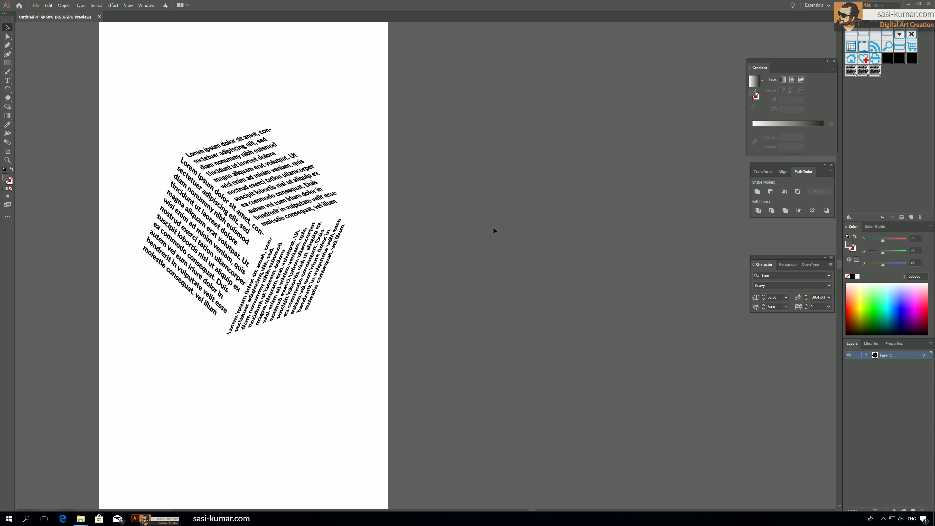
drag(494, 228, 484, 230)
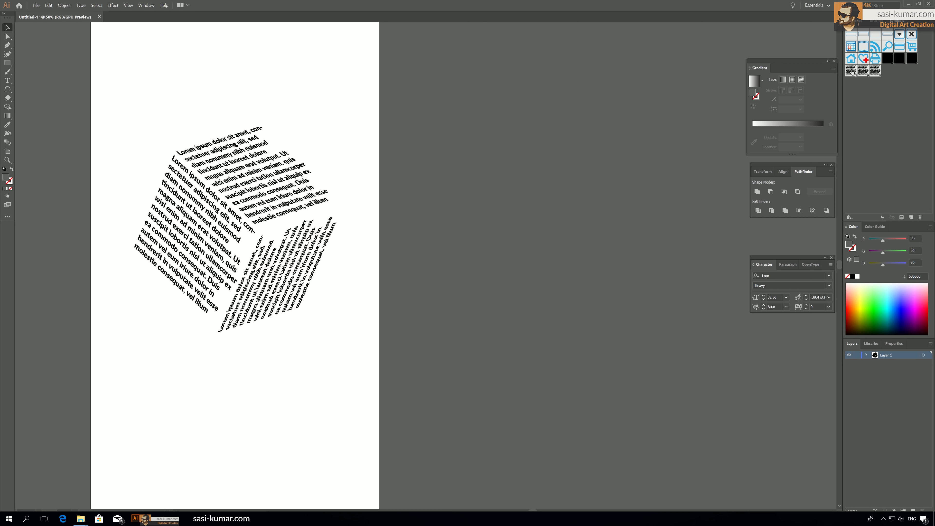
- Place an instance of the symbol top beside the artboard and open its definition for editing
drag(850, 74, 524, 185)
click(623, 275)
click(522, 186)
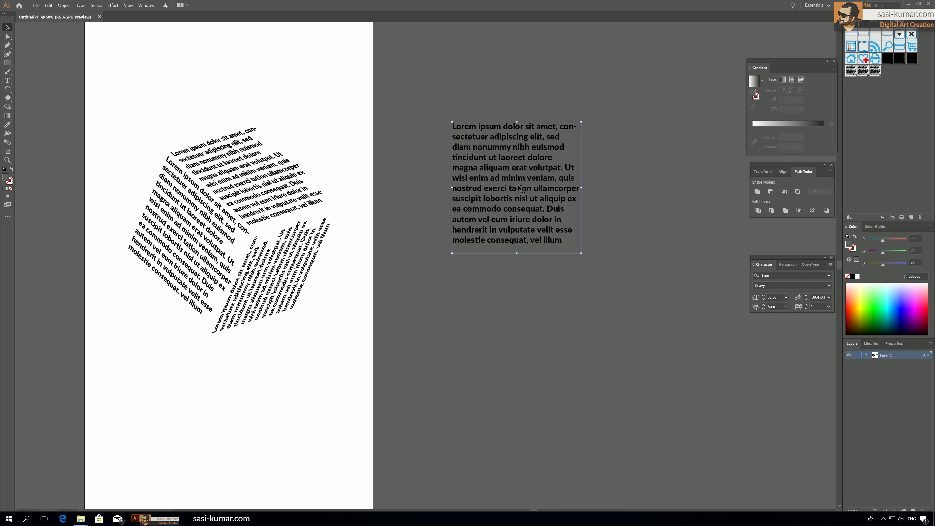
double_click(518, 169)
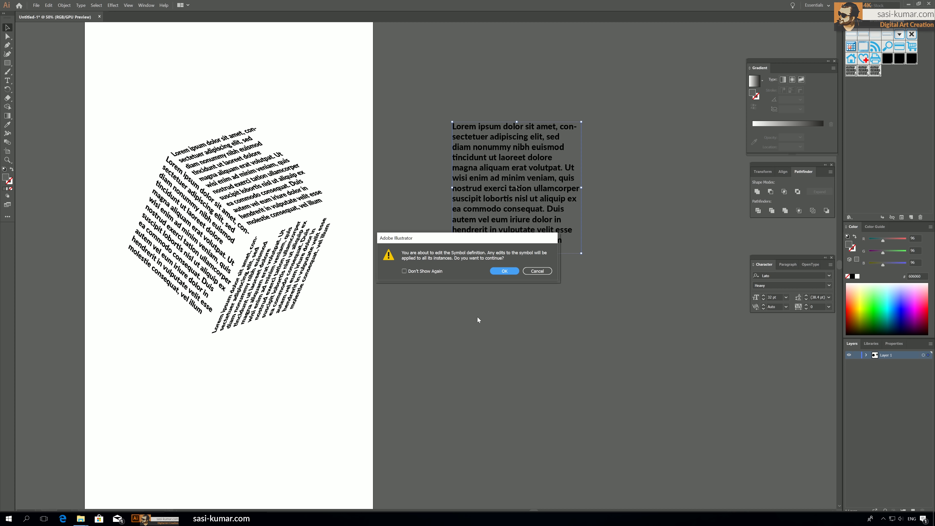
click(506, 270)
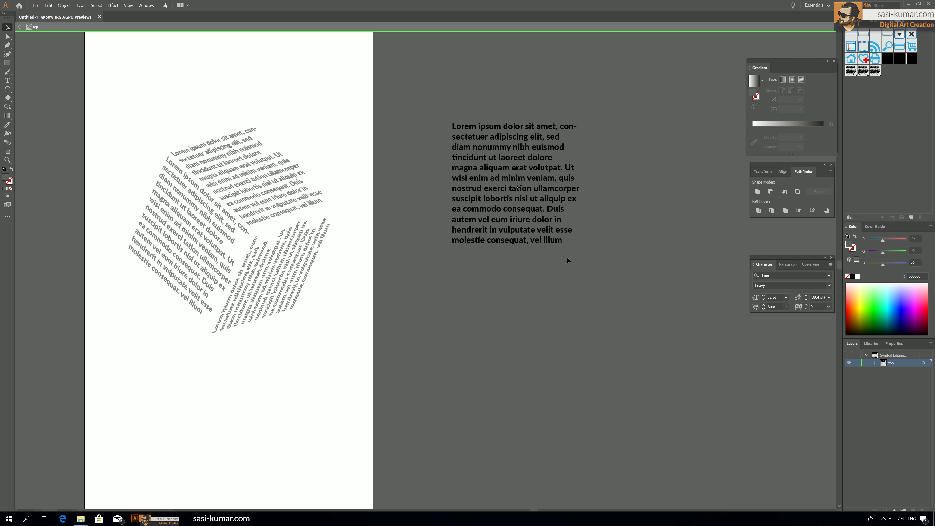
- Replace the placeholder paragraph in the top symbol with the text How To Make A Cube
click(555, 242)
double_click(555, 242)
drag(554, 242, 426, 119)
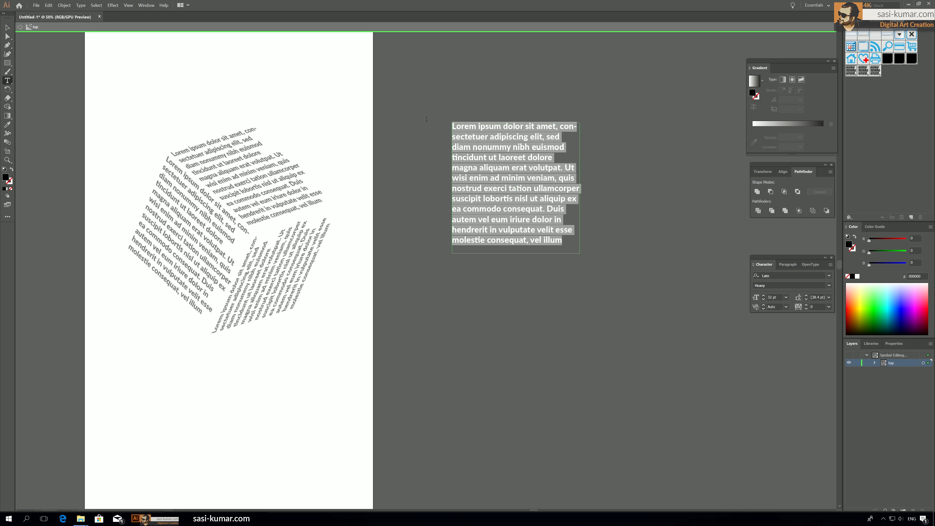
text(Ho)
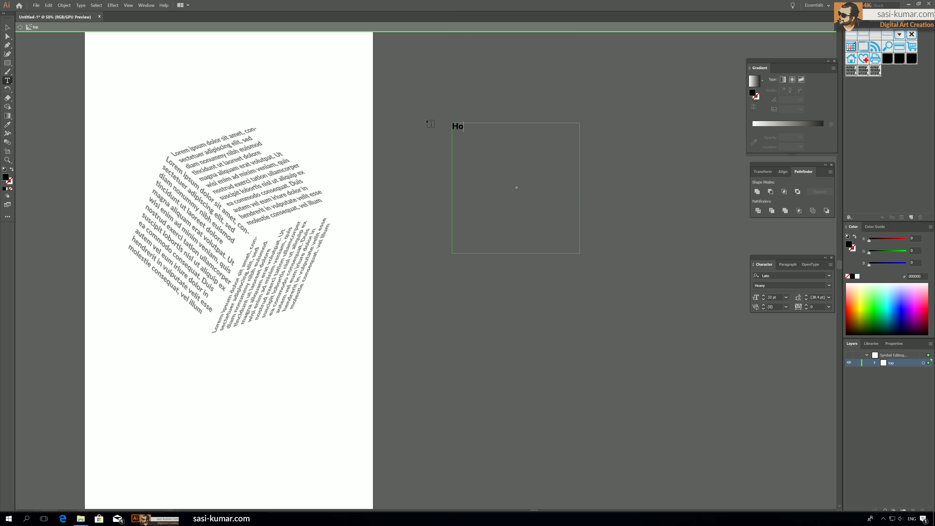
text(w To Make A Cube)
- Set the font size of the whole new text to 125 pt, after trying 72 pt and 200 pt
key(ctrl+a)
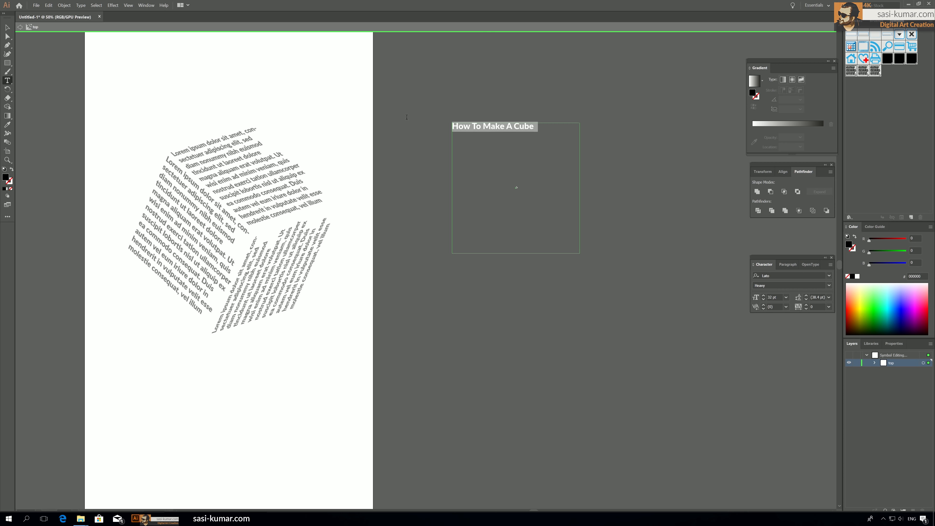
click(786, 297)
click(795, 430)
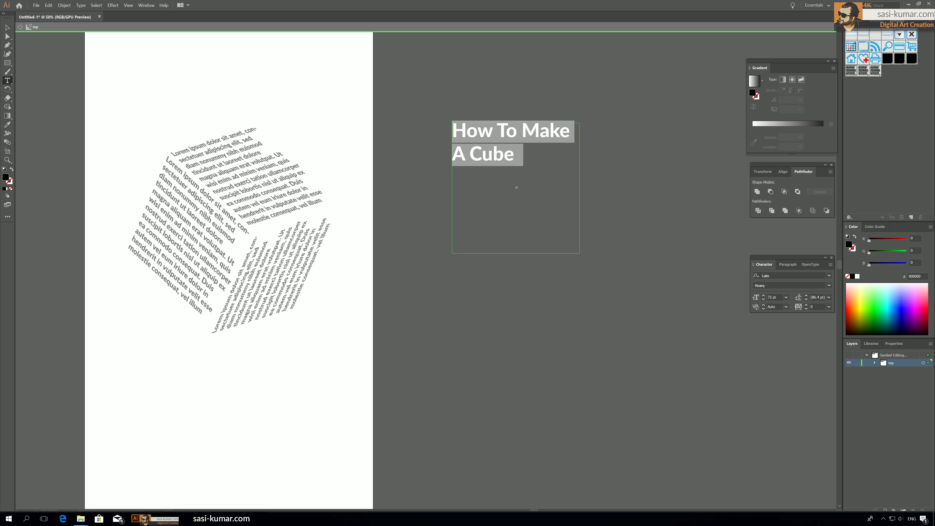
click(762, 299)
text(200)
key(Return)
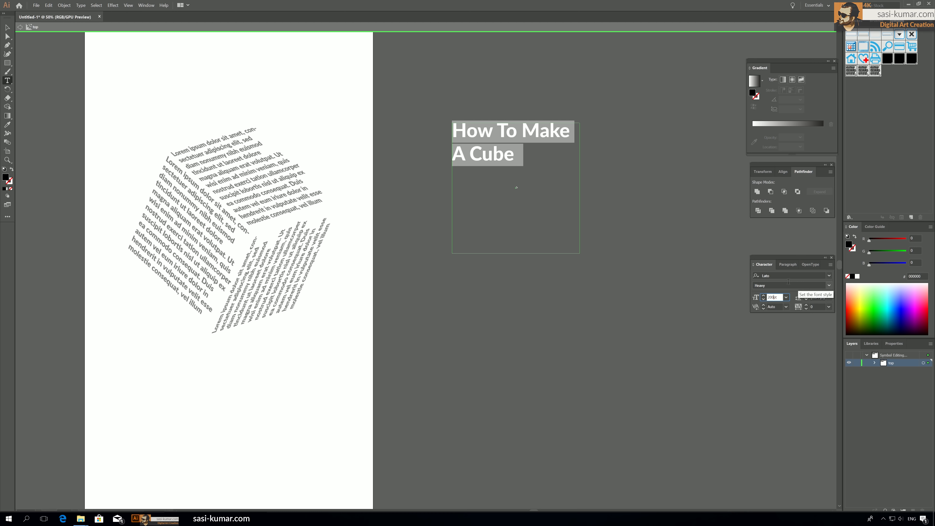
click(776, 285)
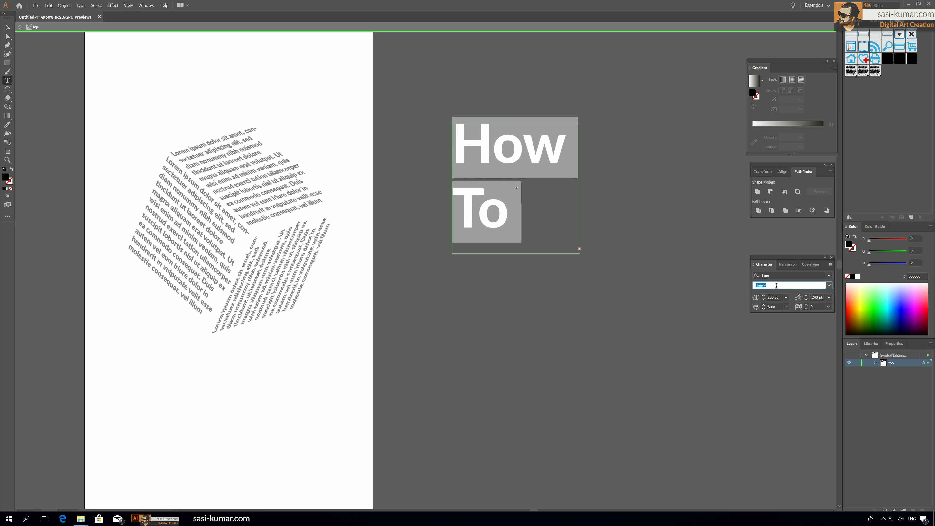
double_click(774, 299)
text(125)
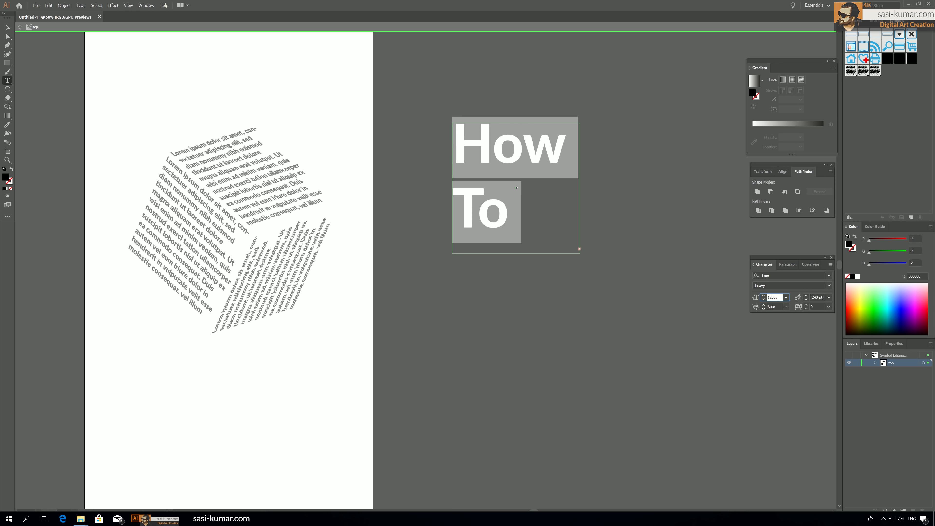
key(Return)
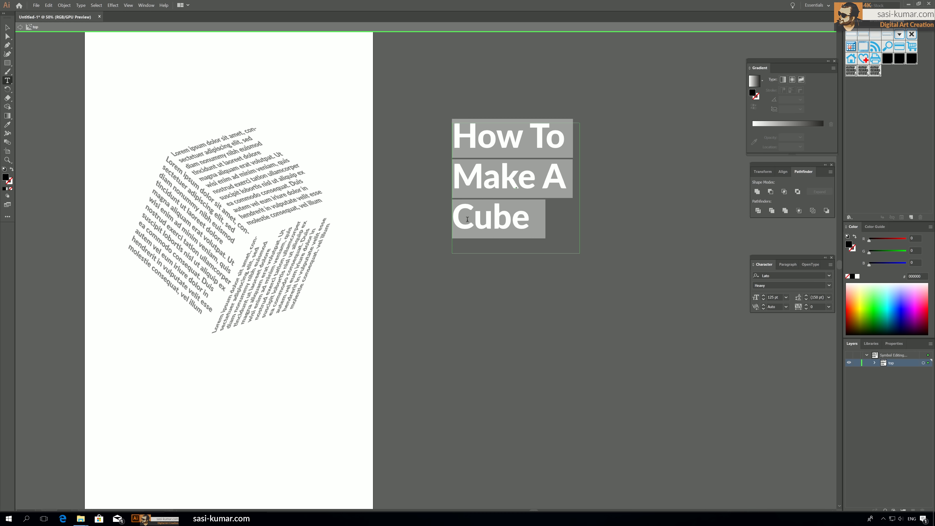
- Insert 3D before the word Cube so the text reads How To Make A 3D Cube
click(458, 223)
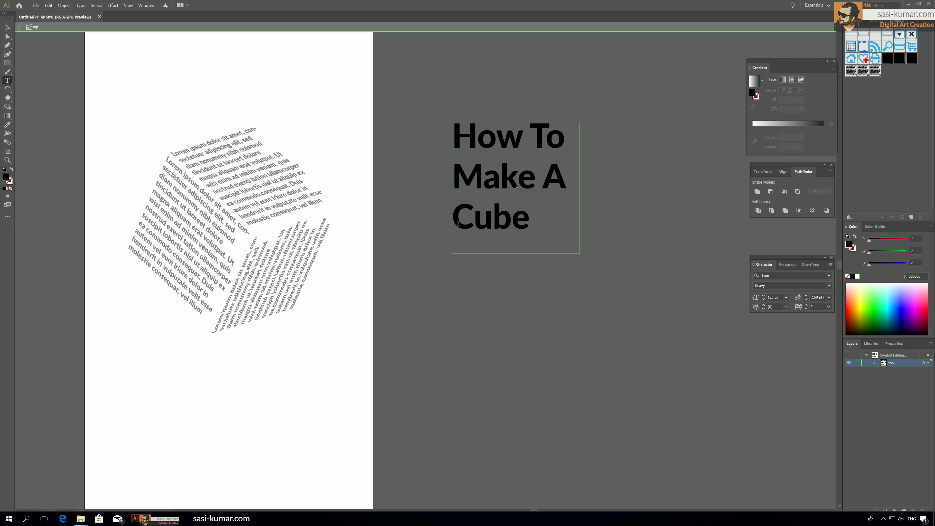
text(3d)
key(BackSpace)
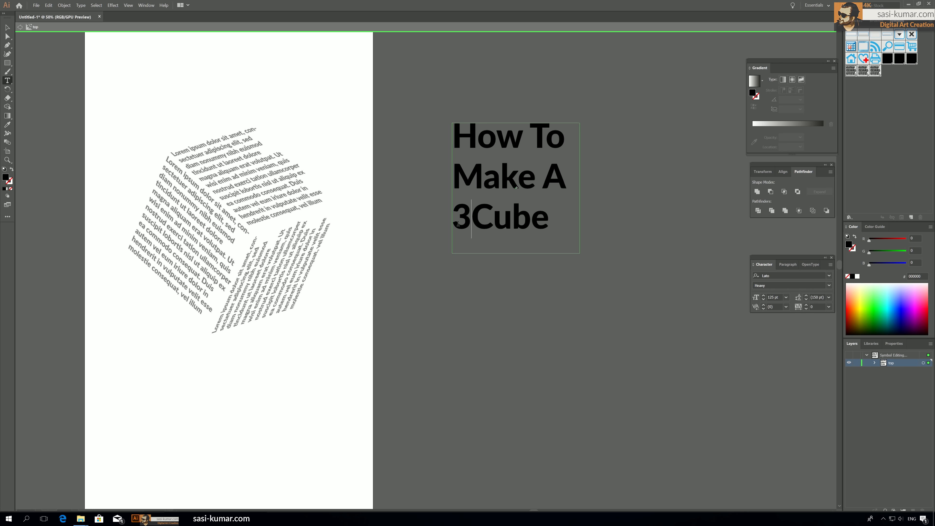
text(D)
key(Delete)
key(Delete)
key(Delete)
key(Delete)
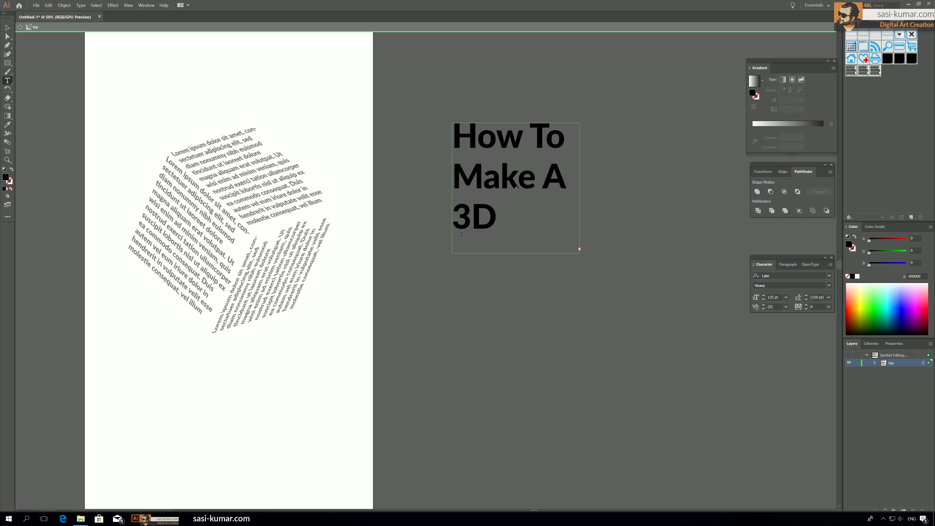
- Reduce the font size of the whole text to 118 pt and leave editing of the top symbol
key(ctrl+a)
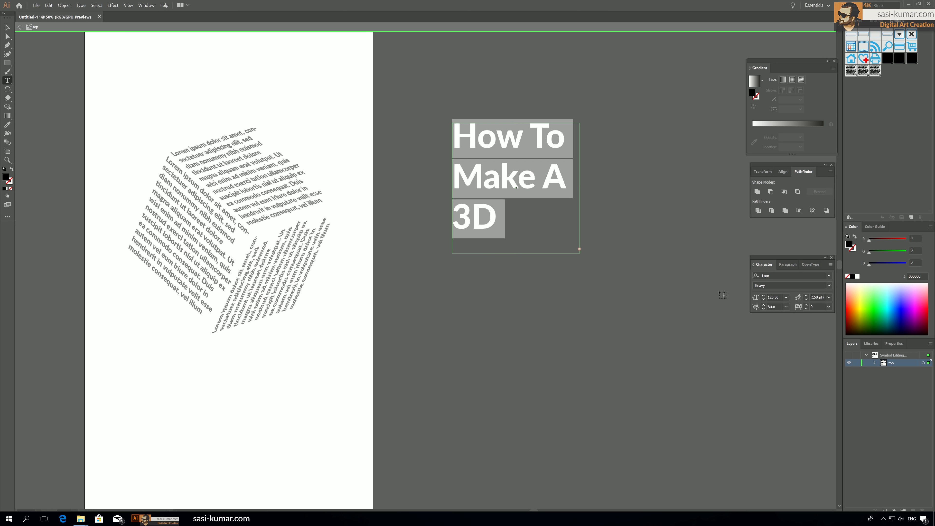
click(763, 299)
click(763, 299)
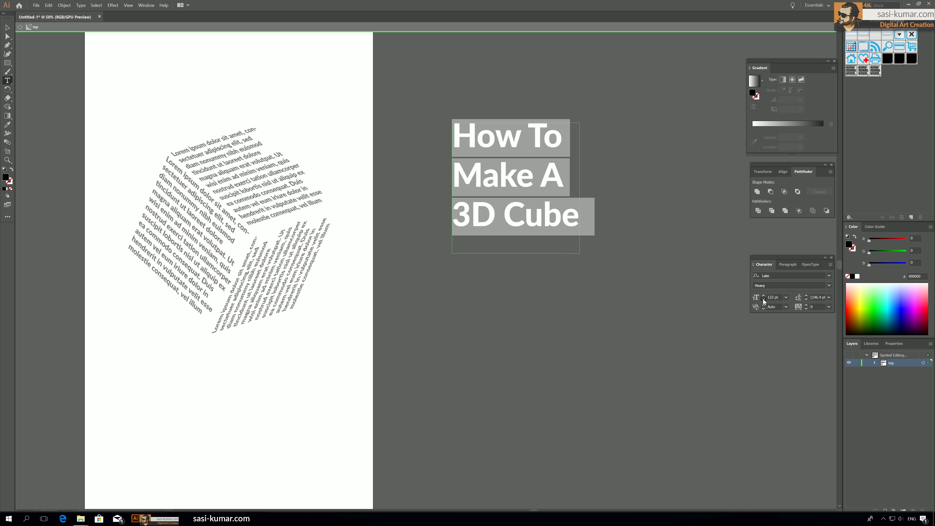
click(763, 299)
click(763, 299)
click(762, 299)
click(763, 299)
click(763, 299)
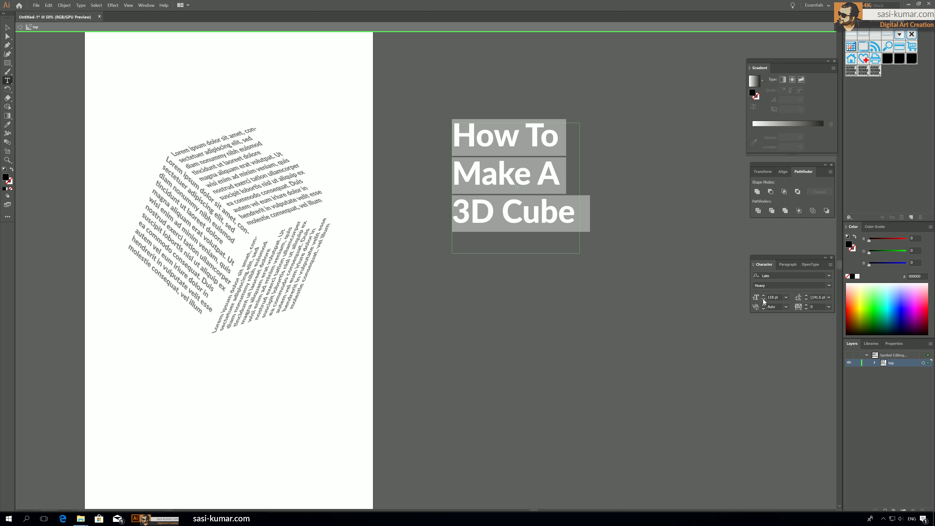
click(7, 28)
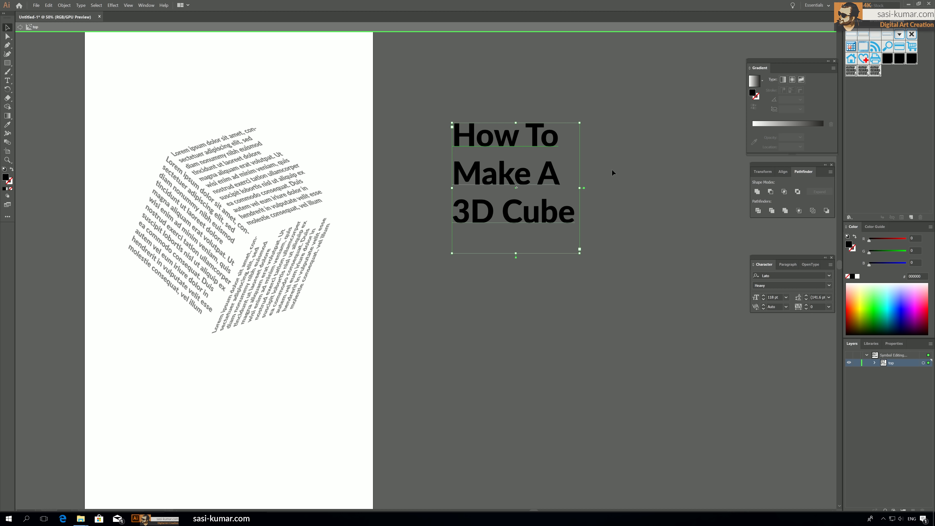
double_click(636, 158)
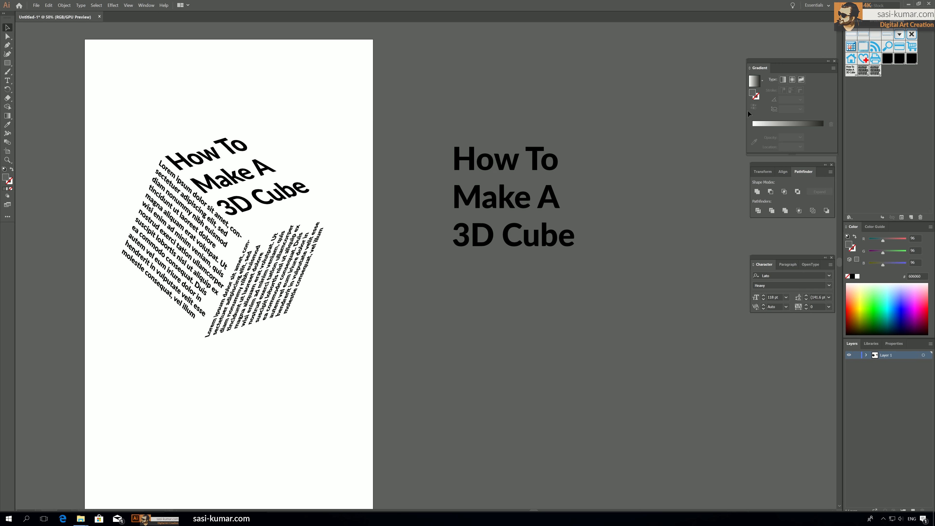
- Open the symbol left for editing and set the first line of its paragraph to the Black font style
double_click(863, 70)
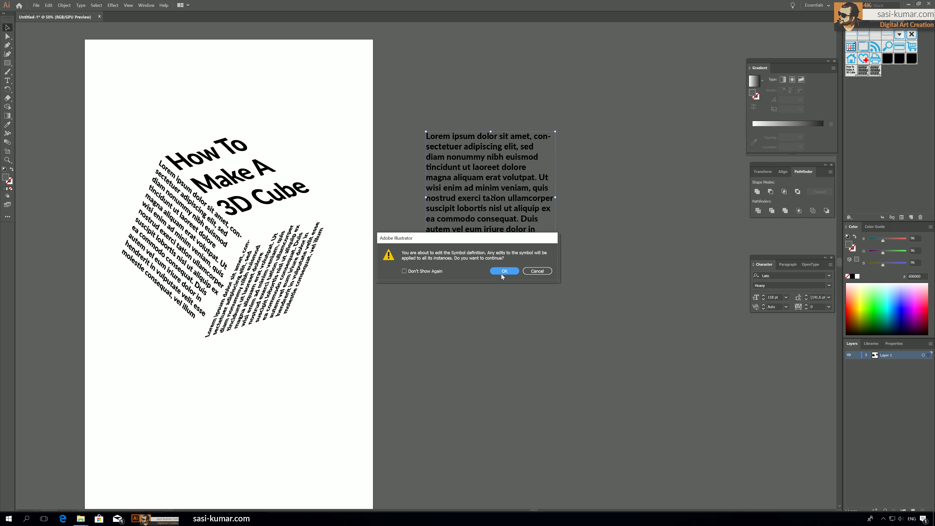
click(503, 272)
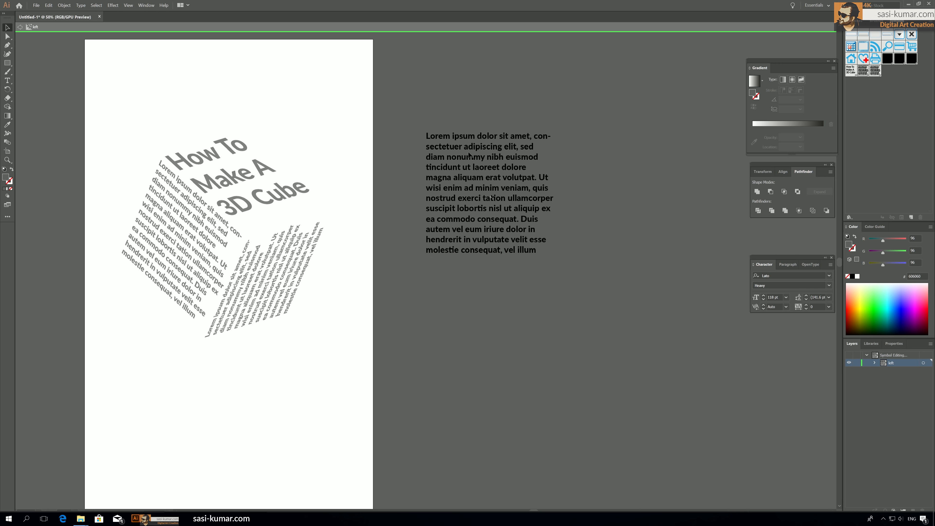
click(460, 141)
triple_click(459, 142)
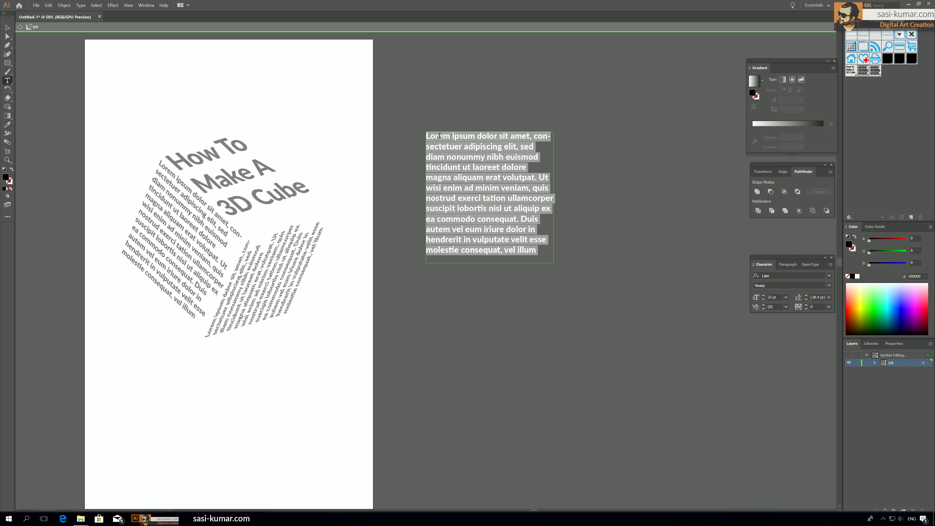
double_click(437, 136)
click(426, 136)
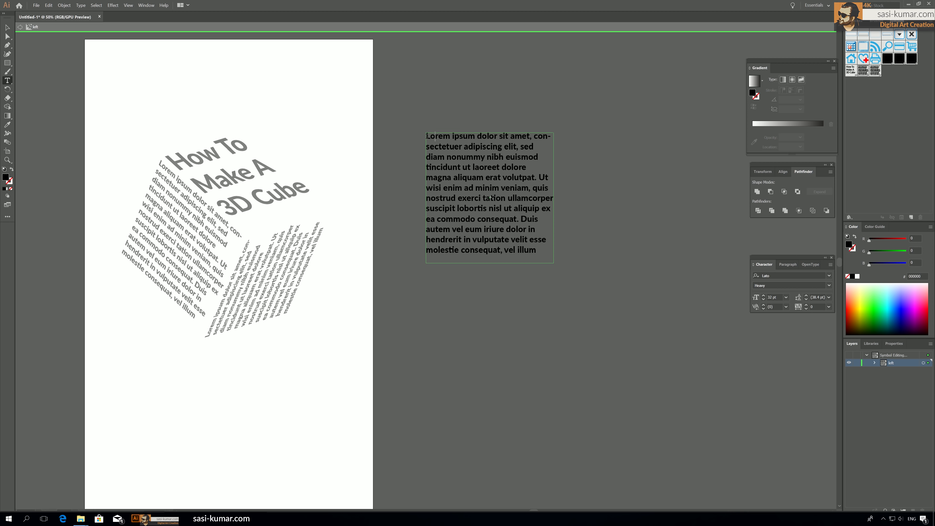
drag(426, 136, 552, 136)
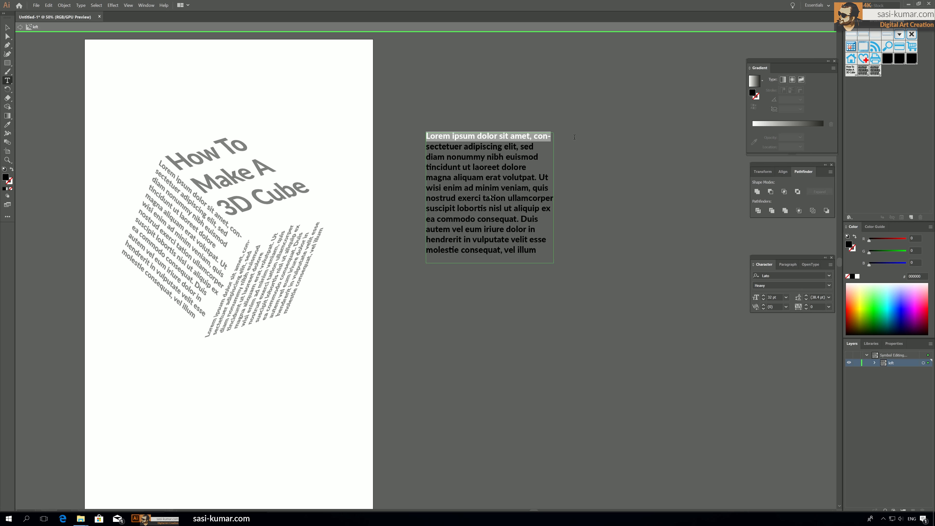
click(829, 286)
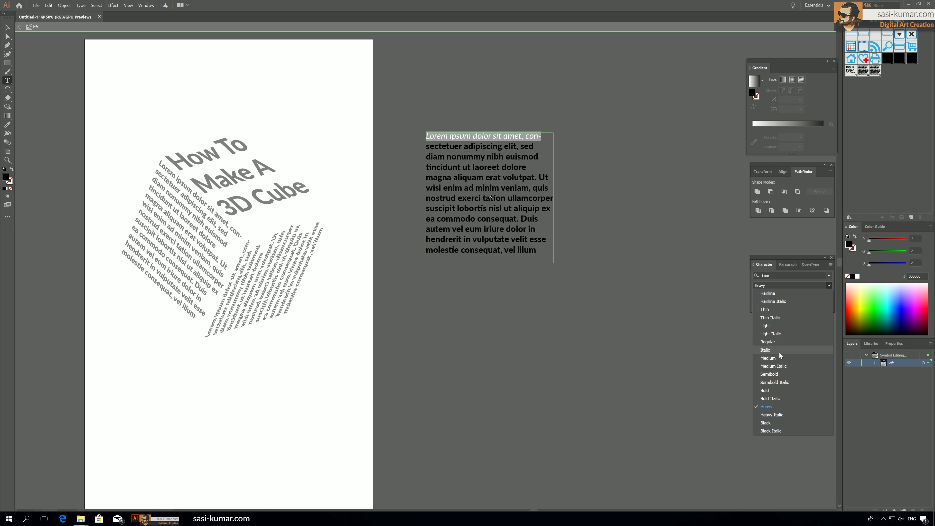
click(780, 422)
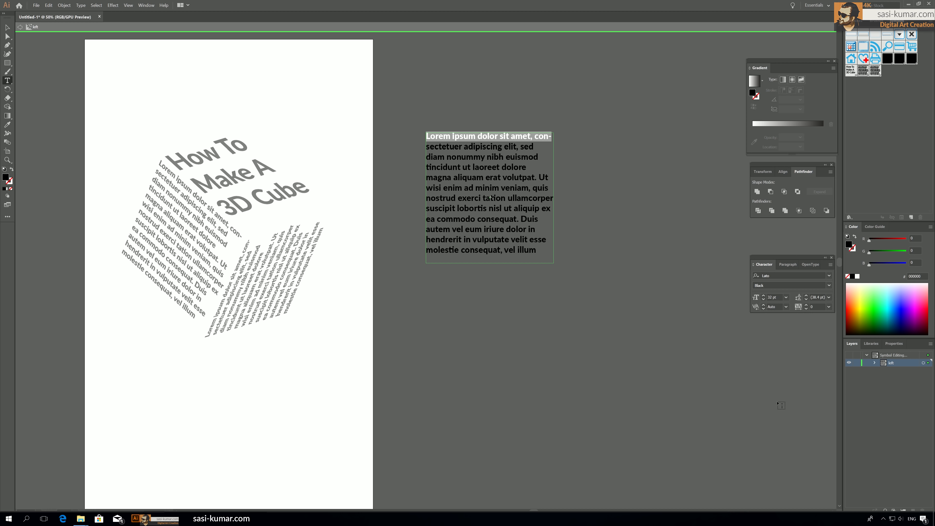
click(527, 218)
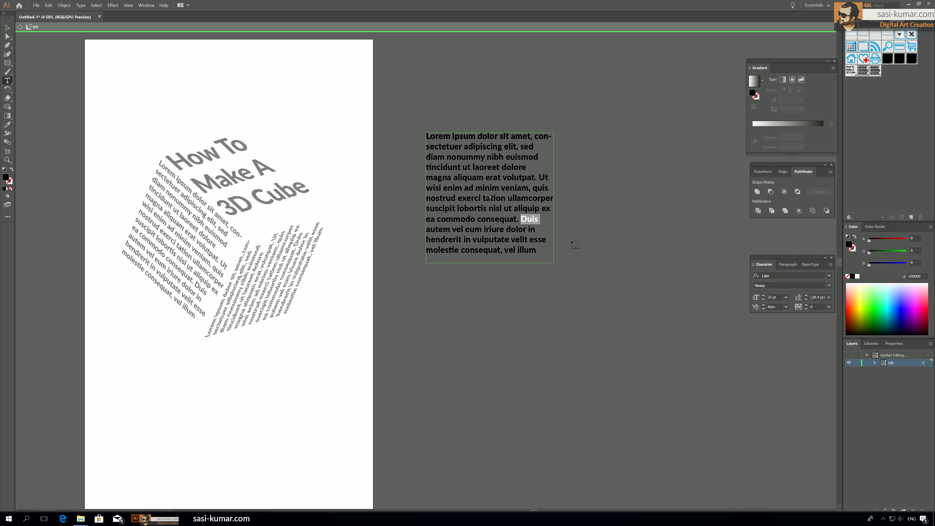
double_click(772, 297)
text(35)
key(Return)
- Set the font size of the whole paragraph to 40 pt and leave editing of the symbol left
key(ctrl+a)
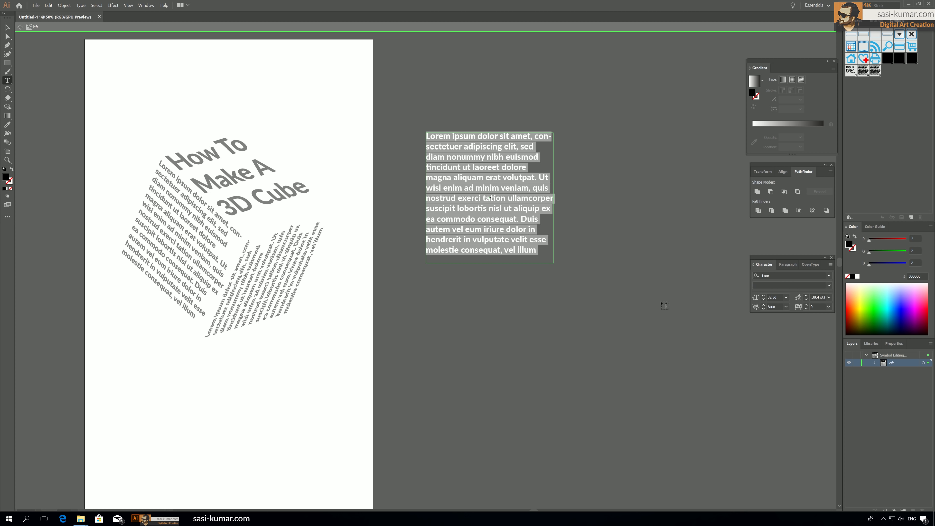
click(764, 295)
click(764, 296)
click(763, 295)
click(764, 295)
click(763, 295)
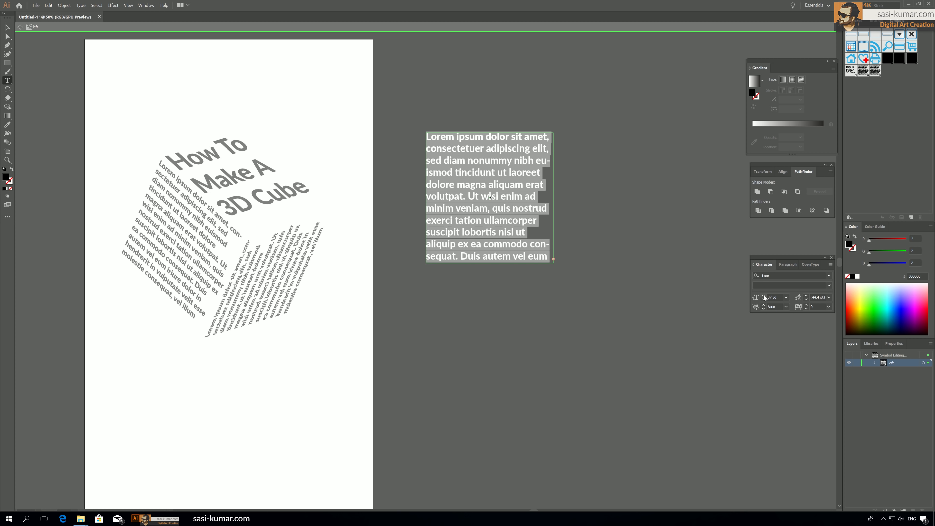
click(764, 295)
click(763, 295)
click(764, 295)
key(Escape)
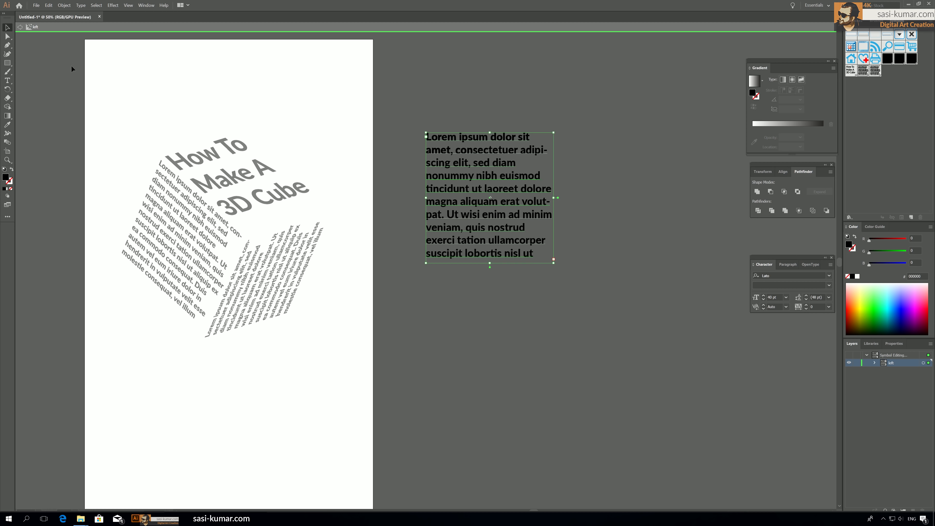
double_click(548, 74)
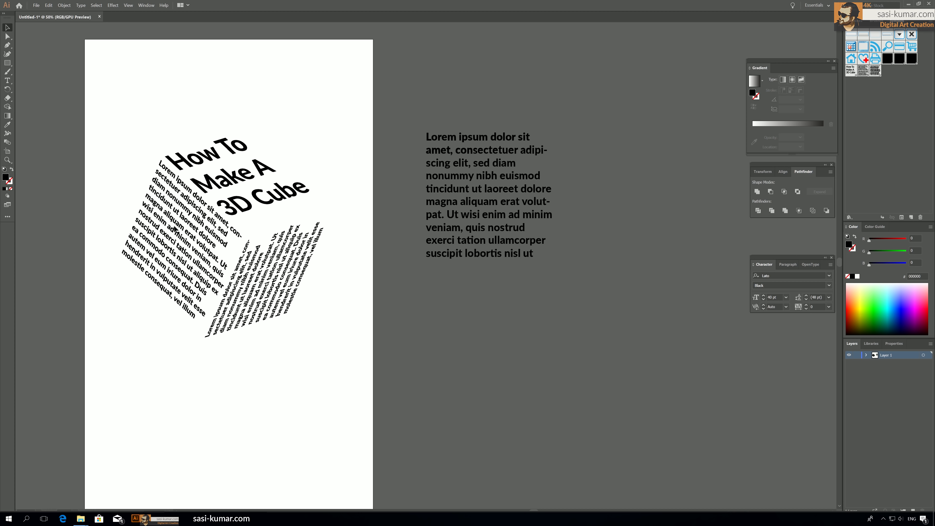
- Display the Appearance attributes and reapply the cube's 3D Extrude & Bevel (Mapped) effect with its settings unchanged to refresh the left face
click(146, 5)
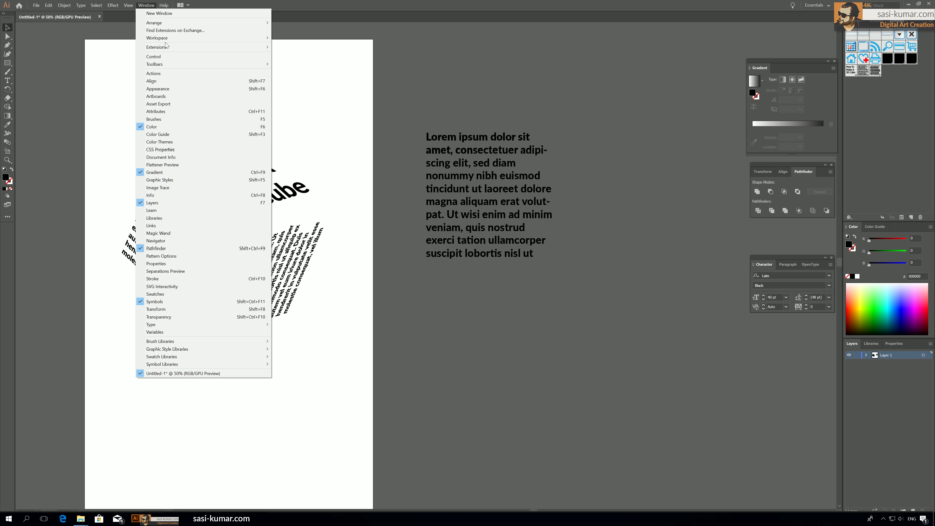
click(168, 89)
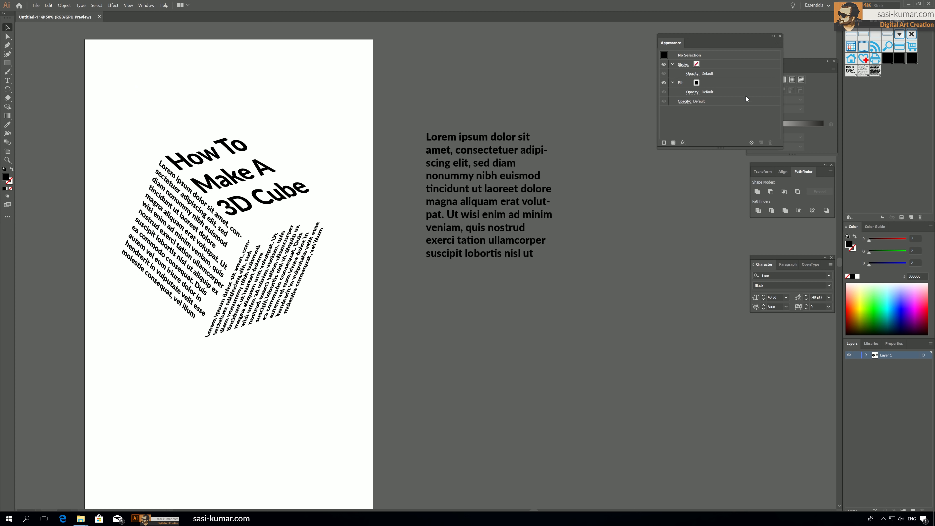
drag(729, 36, 721, 37)
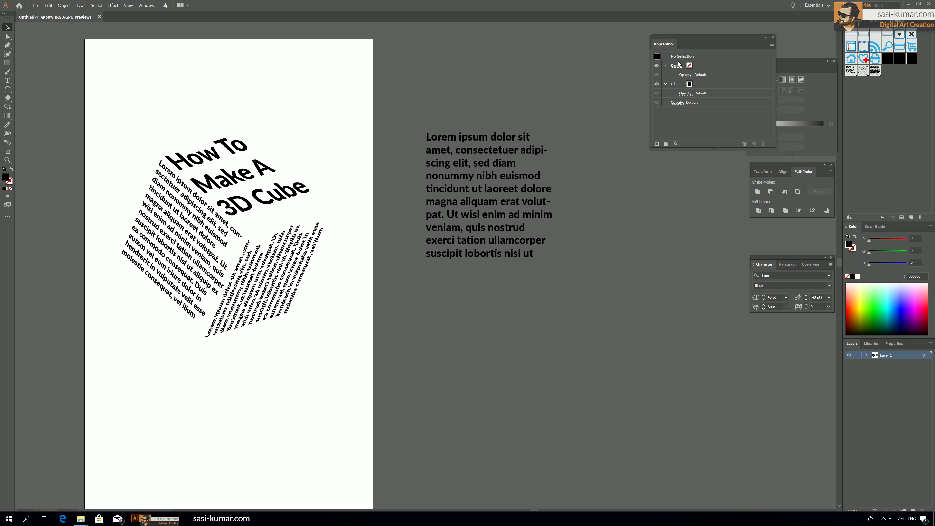
click(237, 196)
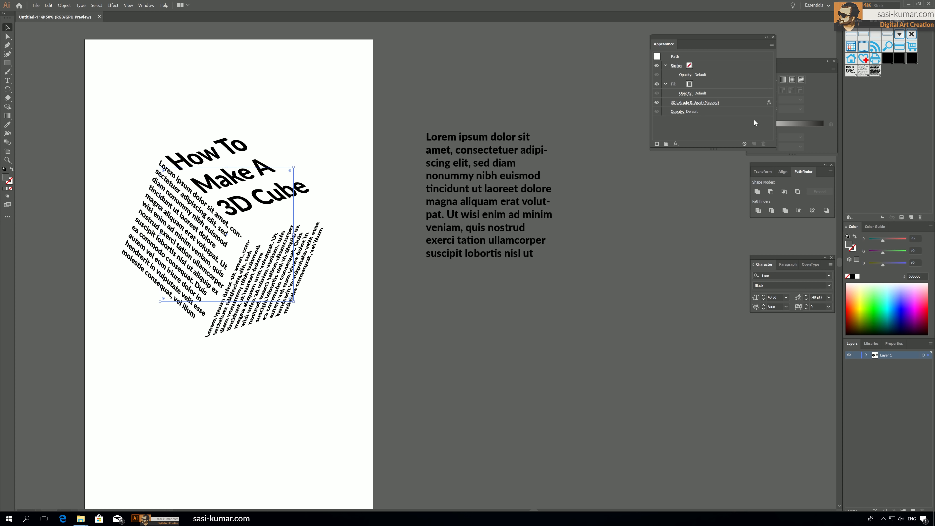
click(693, 102)
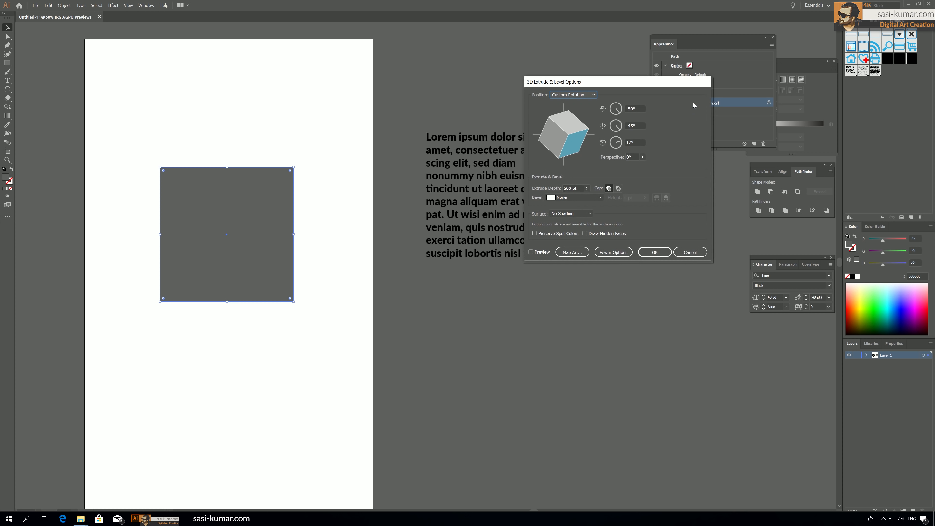
click(665, 253)
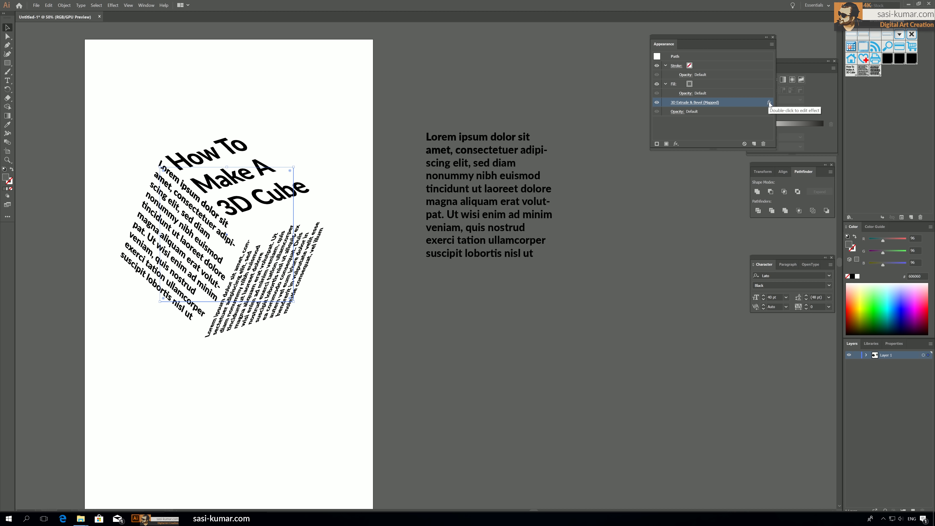
- Deselect the cube and delete the loose instance of the symbol left beside the artboard
click(264, 316)
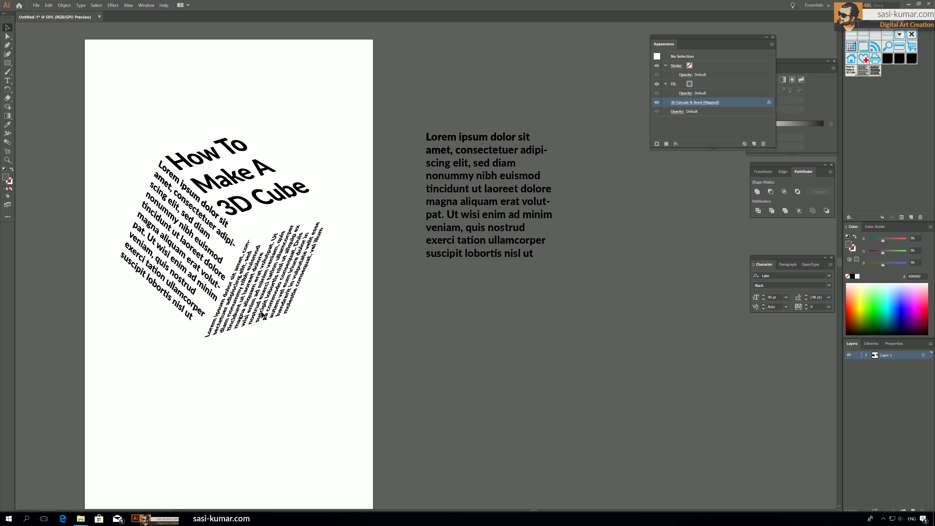
click(507, 195)
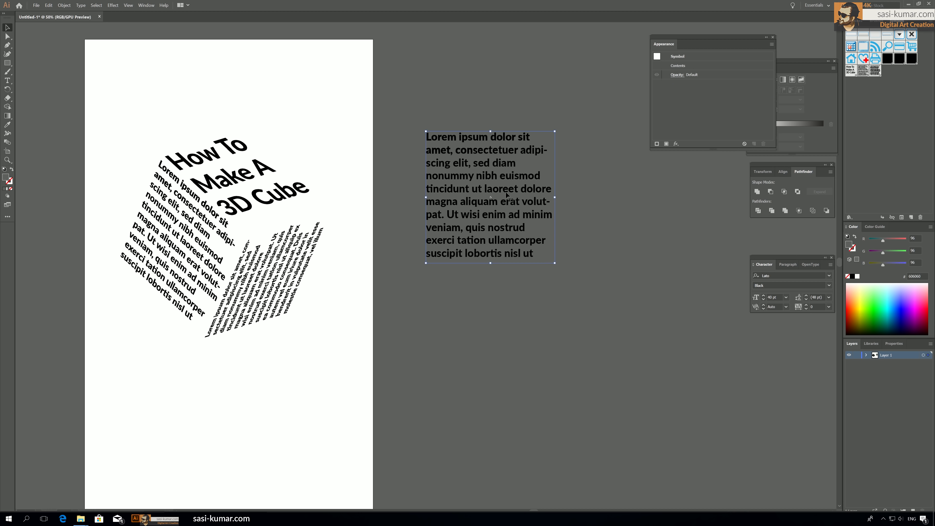
key(Delete)
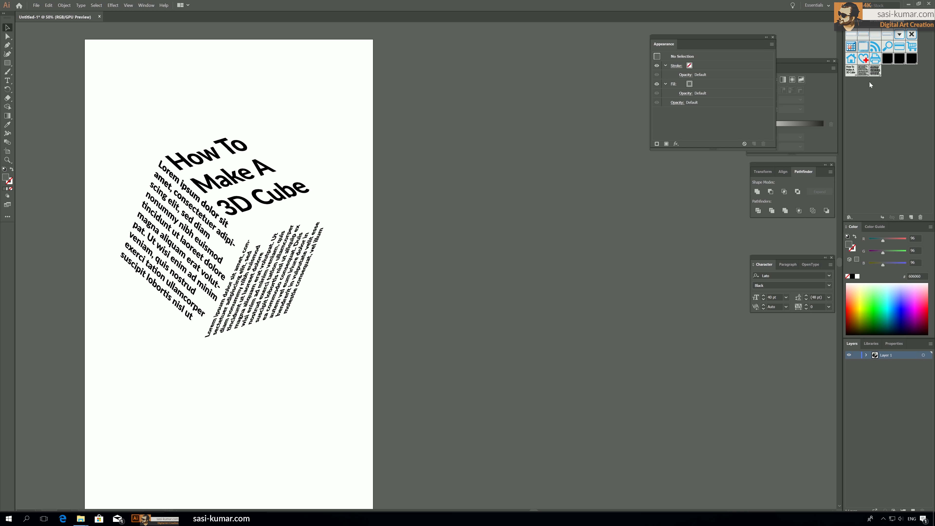
- Place an instance of the symbol right outside the artboard and open its definition for editing
click(878, 71)
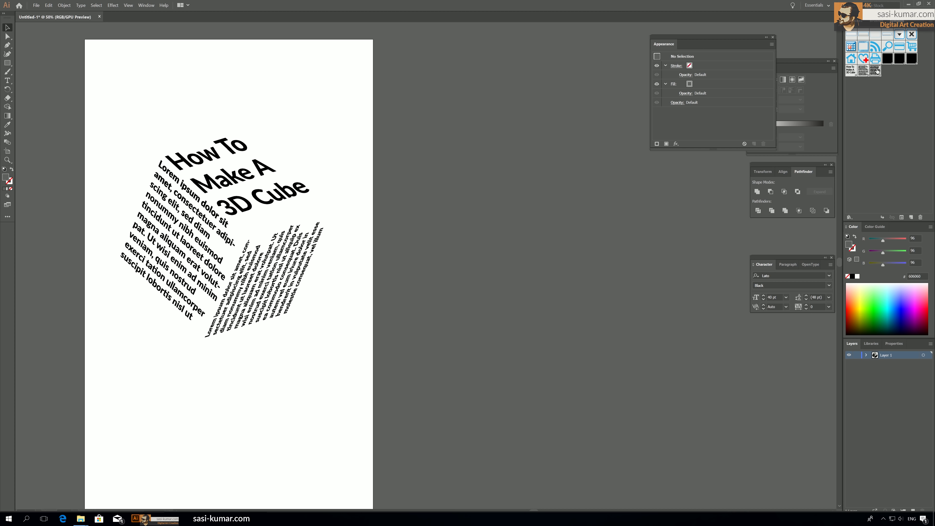
double_click(877, 71)
double_click(704, 247)
drag(878, 72, 578, 137)
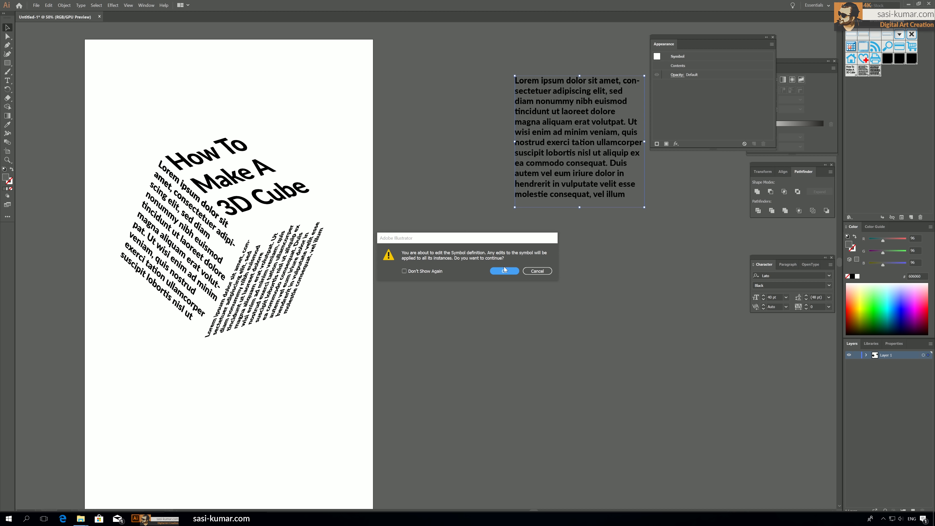
click(503, 271)
- Align the symbol's whole paragraph to the right
double_click(568, 141)
key(ctrl+a)
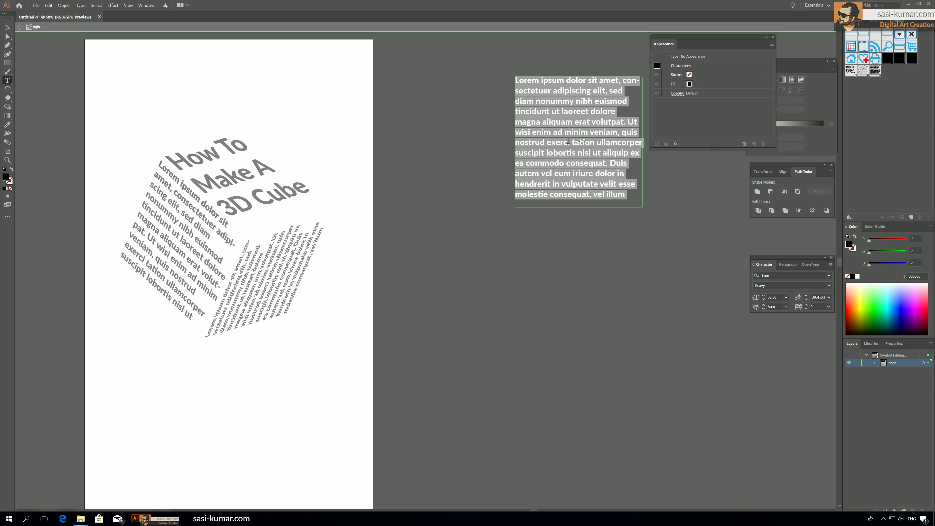
click(784, 265)
click(781, 277)
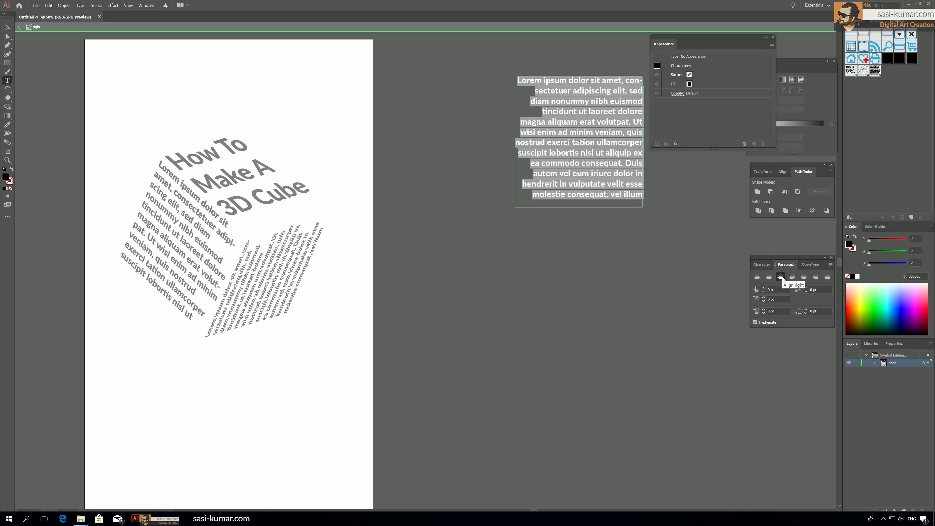
- Set the font size of the whole right-aligned paragraph to 40 pt
click(762, 264)
click(763, 295)
click(763, 295)
click(763, 295)
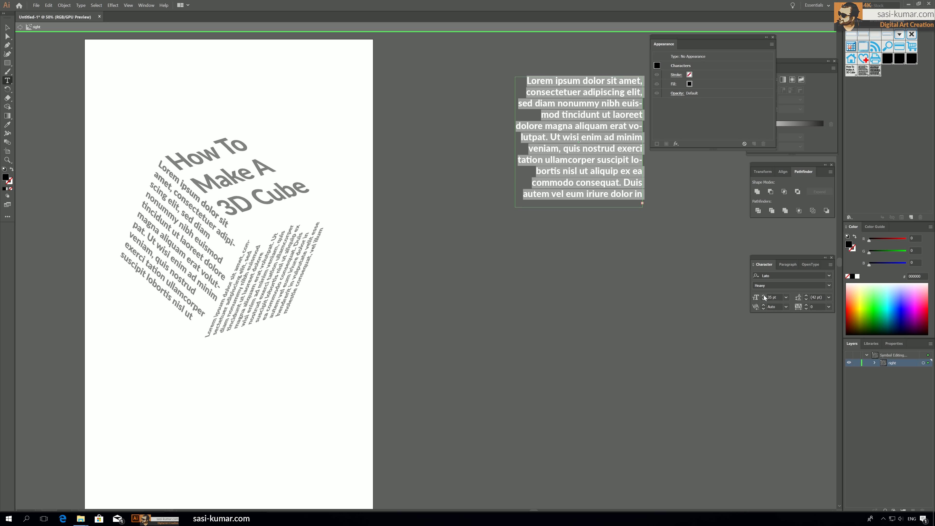
click(763, 296)
click(763, 295)
click(763, 295)
click(763, 295)
click(763, 295)
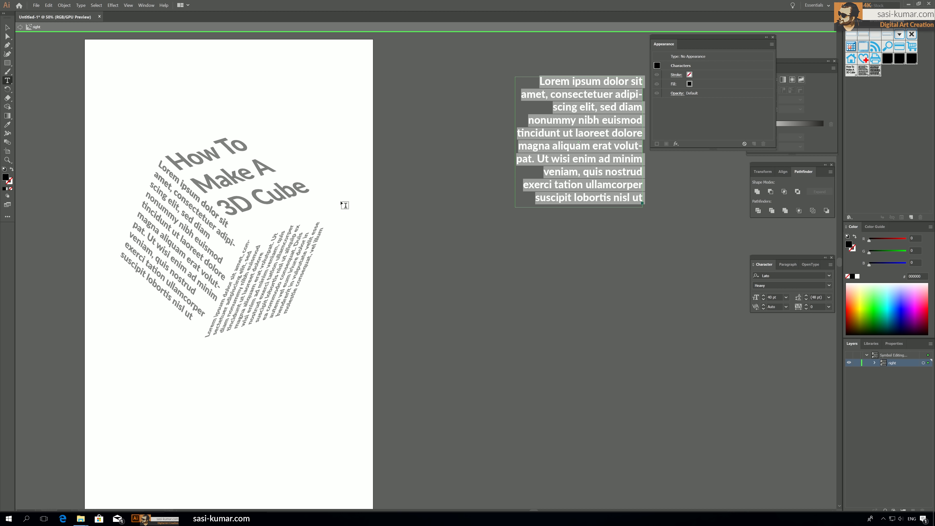
key(Escape)
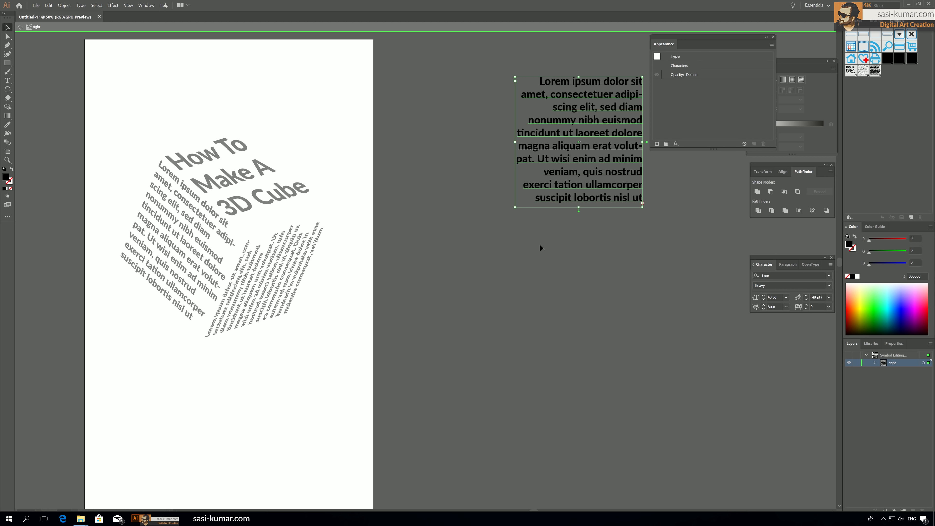
- Leave editing of the symbol right and delete its loose instance beside the artboard
double_click(539, 245)
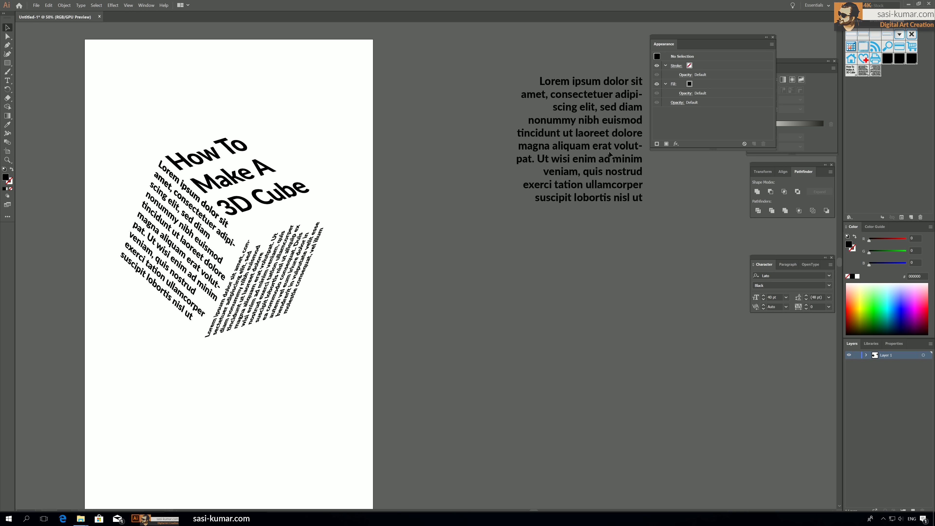
click(599, 151)
key(Delete)
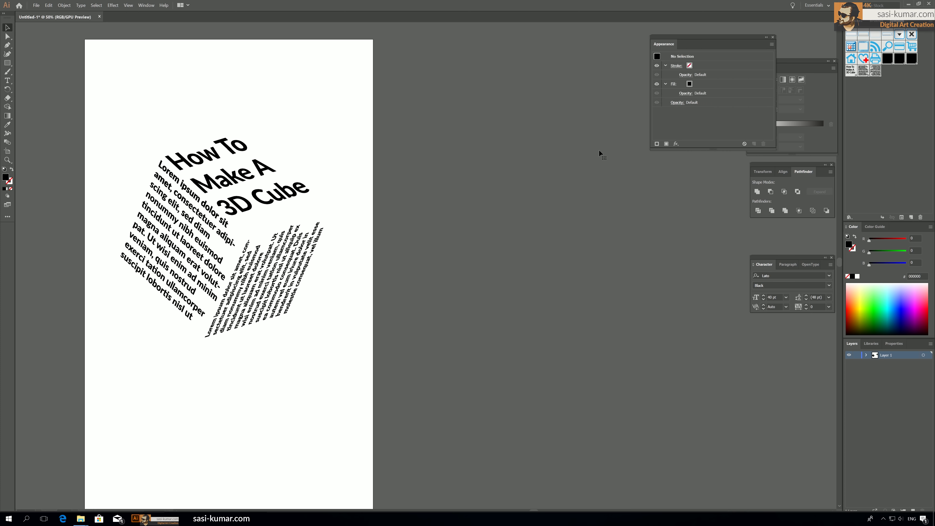
- Switch the cube's 3D Extrude & Bevel (Mapped) effect off and on again to refresh the right face, and deselect the cube
click(228, 204)
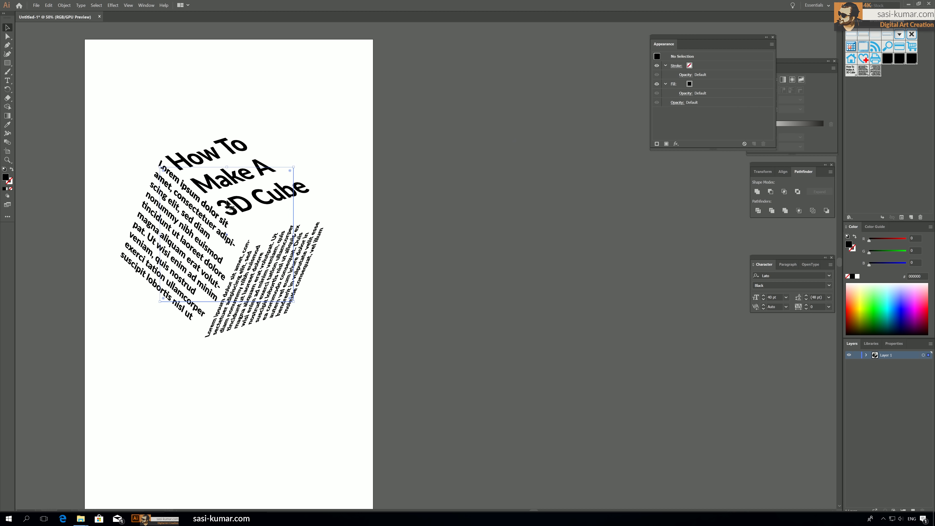
click(768, 105)
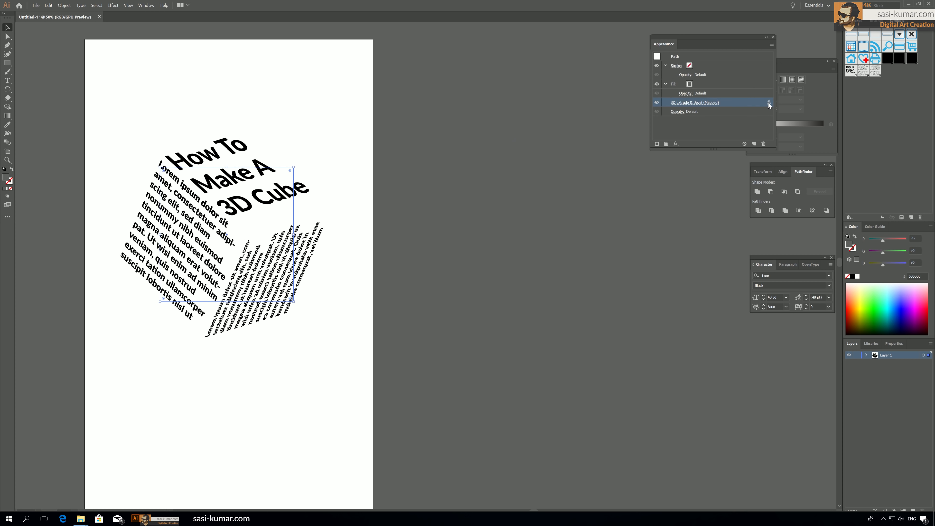
click(657, 102)
click(656, 102)
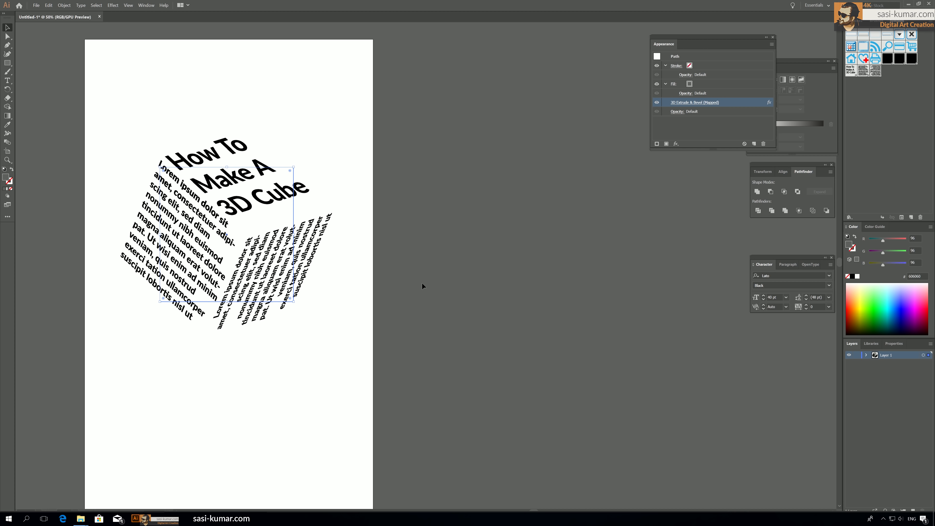
click(456, 299)
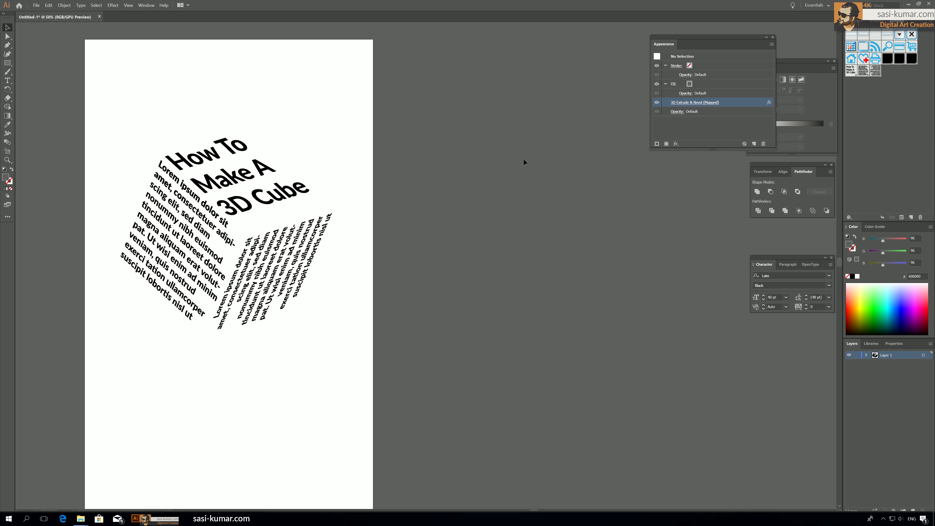
- In the symbol top, add a fourth line reading "In" beneath "3D Cube" and extend the text frame to fit it
click(240, 224)
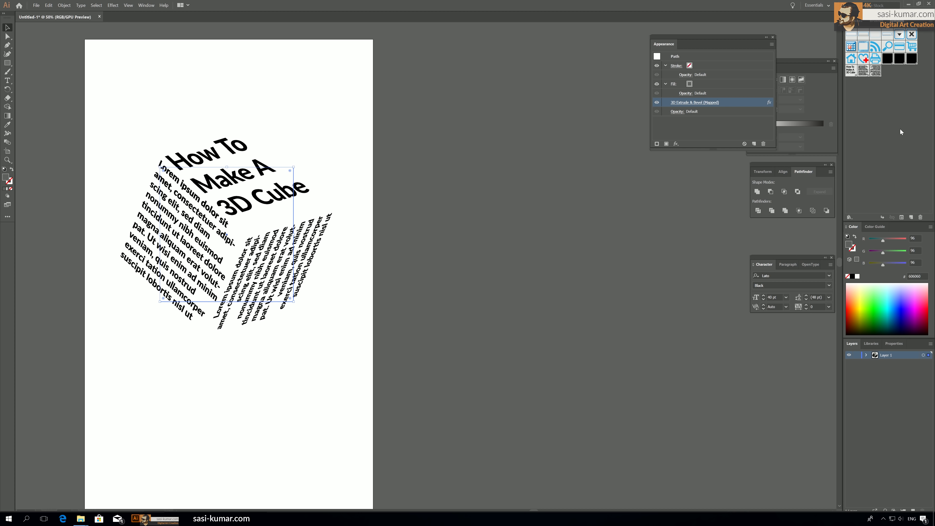
double_click(851, 70)
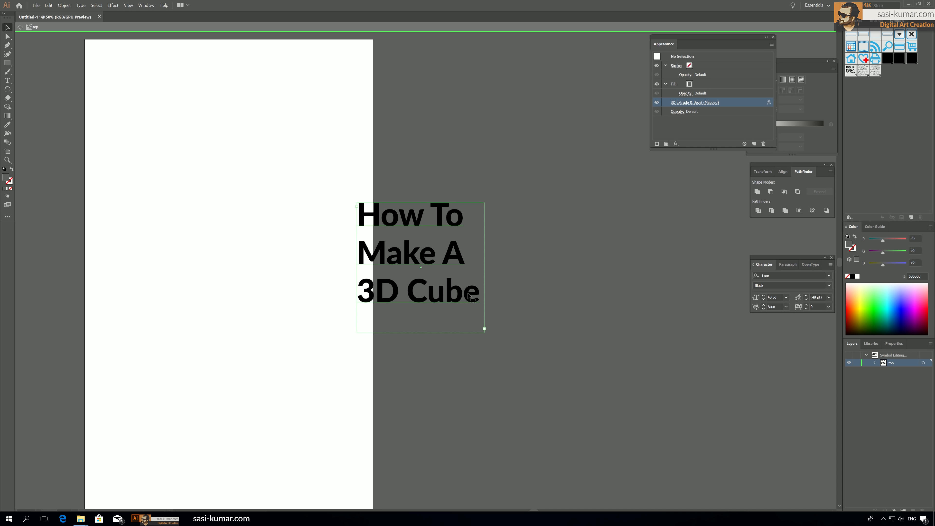
double_click(477, 296)
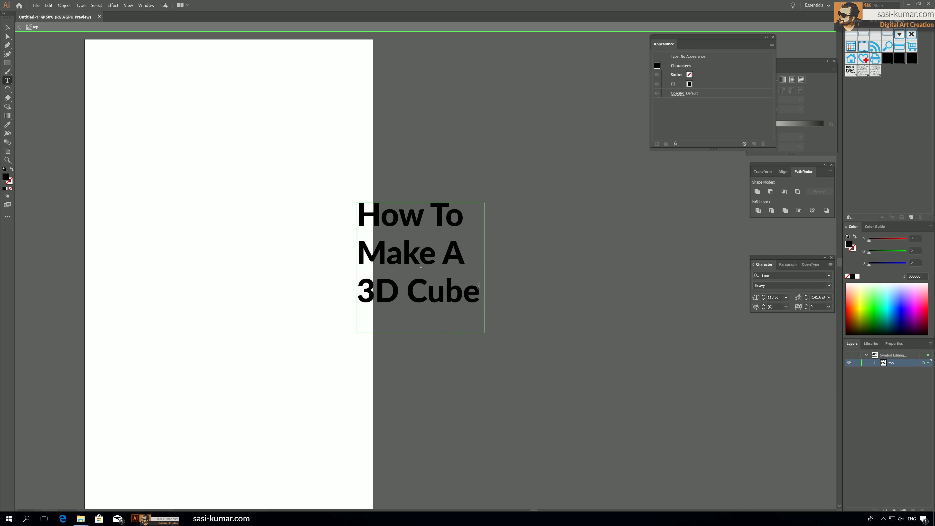
key(Escape)
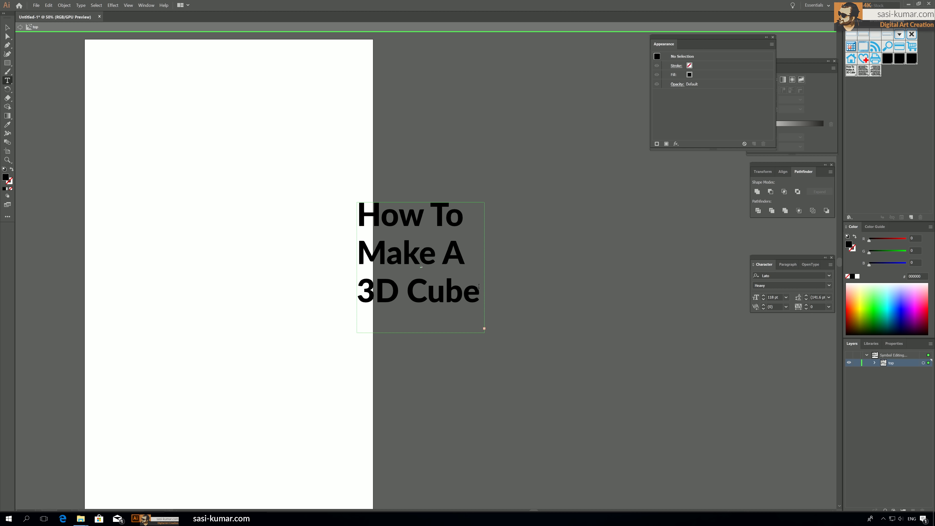
triple_click(478, 286)
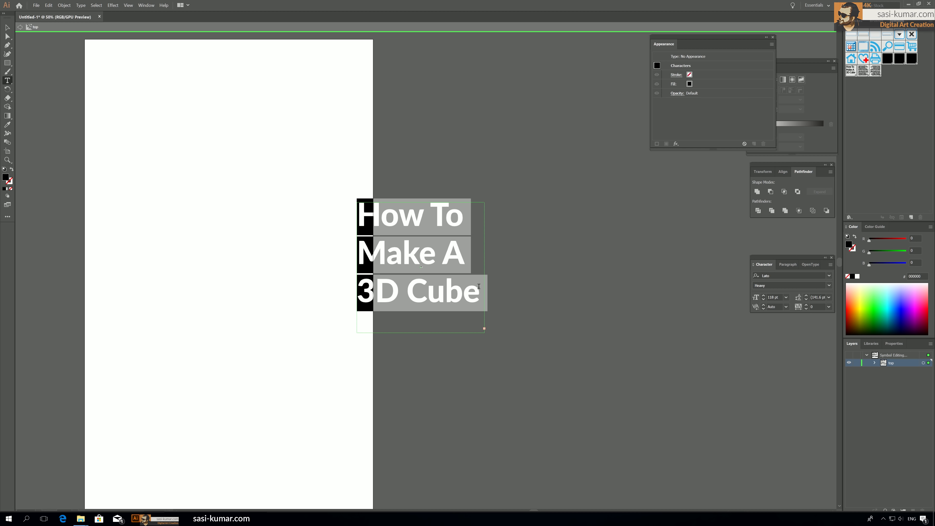
click(435, 324)
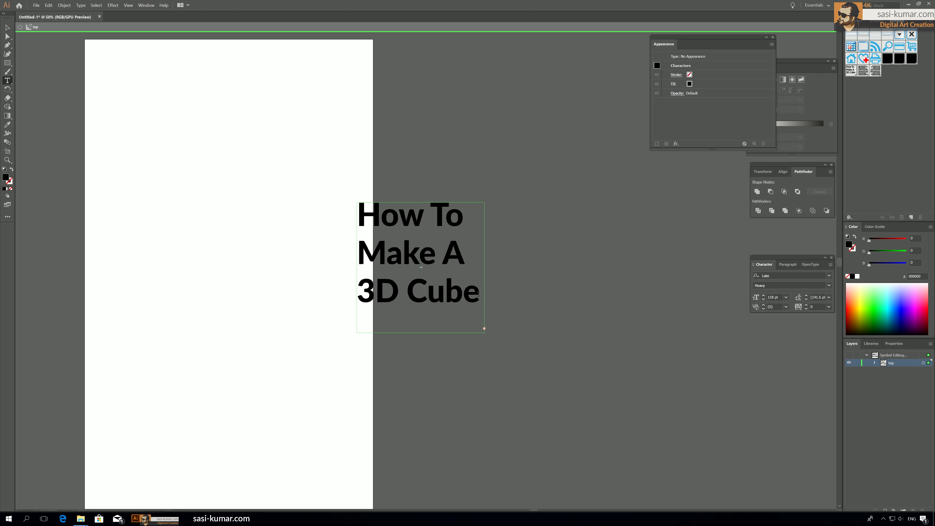
key(Escape)
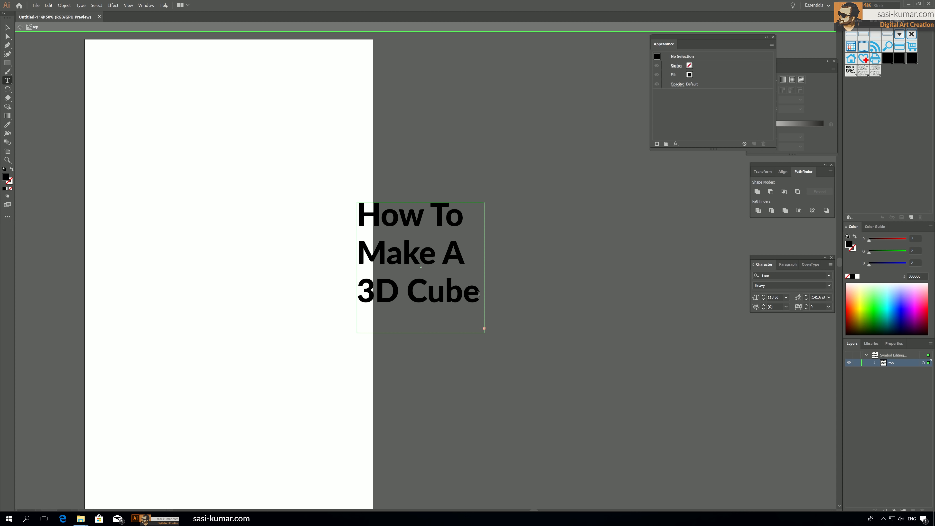
triple_click(478, 293)
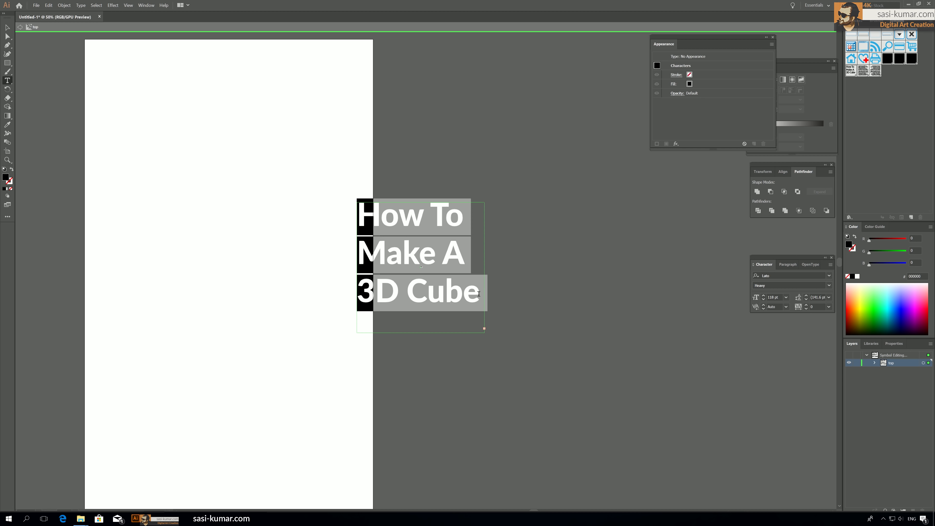
click(7, 29)
key(ctrl+z)
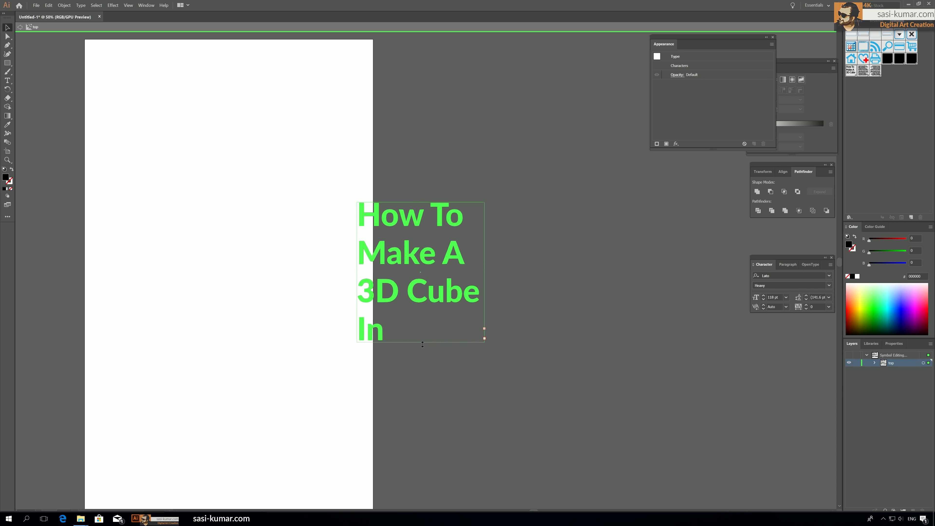
- Set the font size of the word "In" on the last line to 32 pt
double_click(381, 334)
double_click(381, 333)
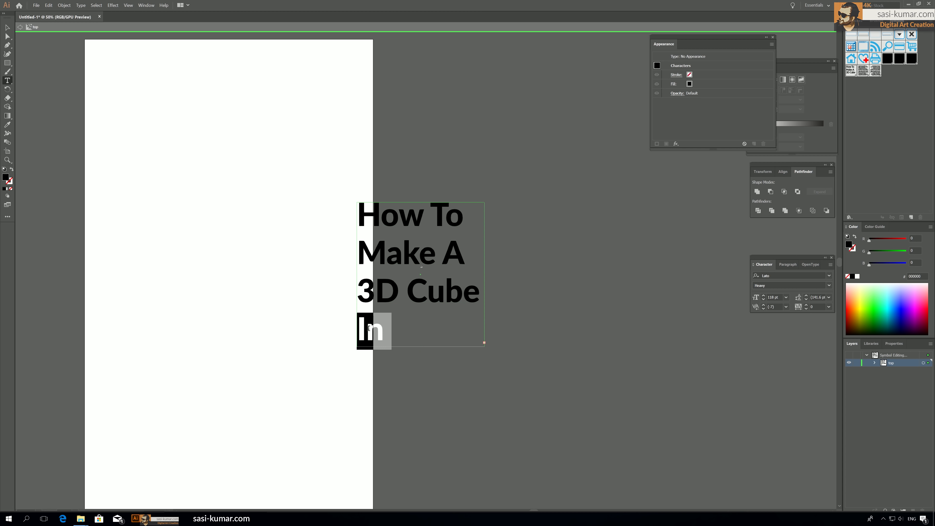
click(825, 107)
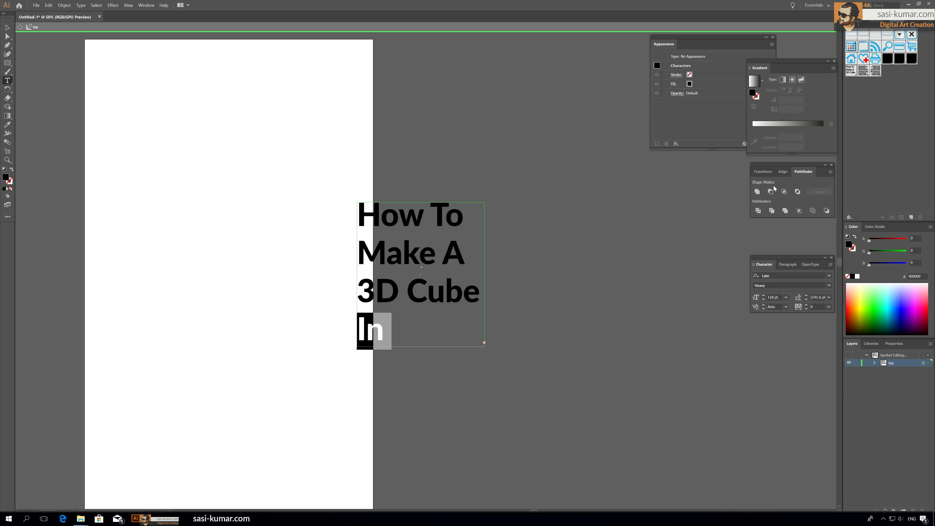
click(763, 300)
click(763, 300)
click(763, 299)
click(755, 297)
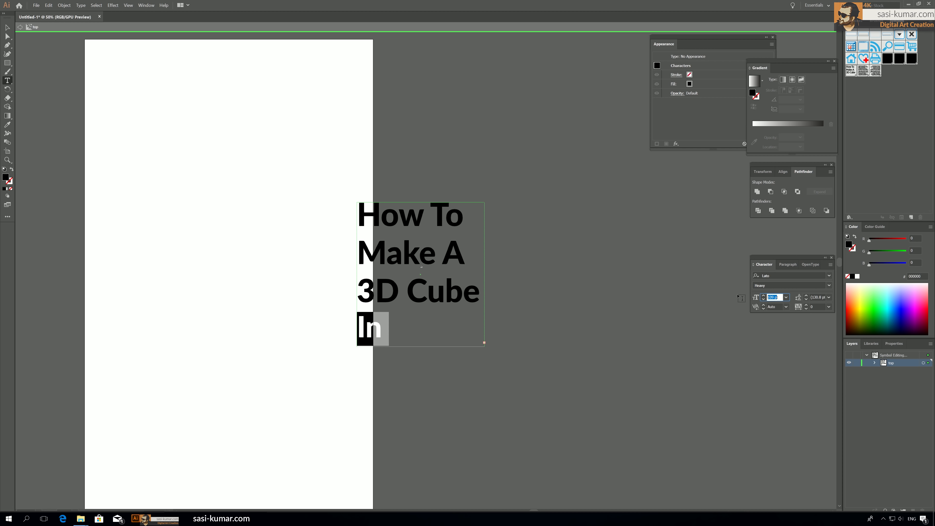
text(32)
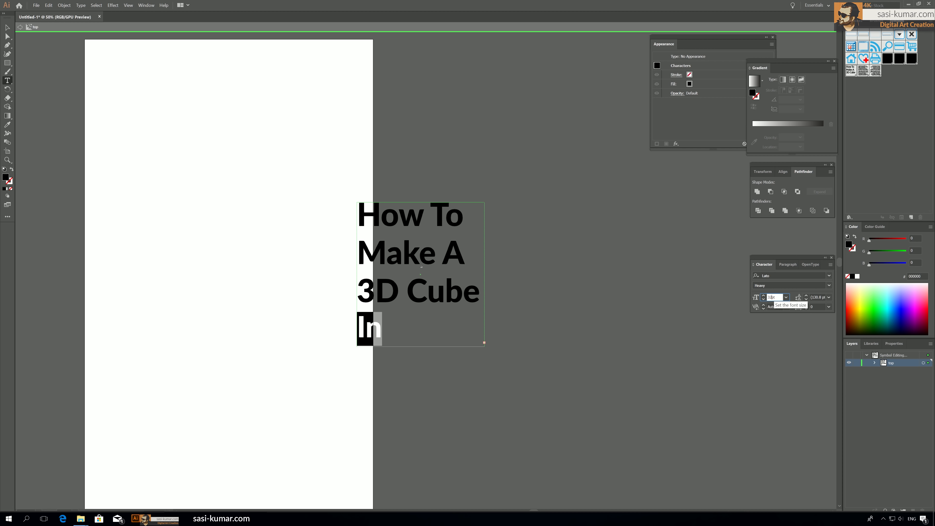
key(Return)
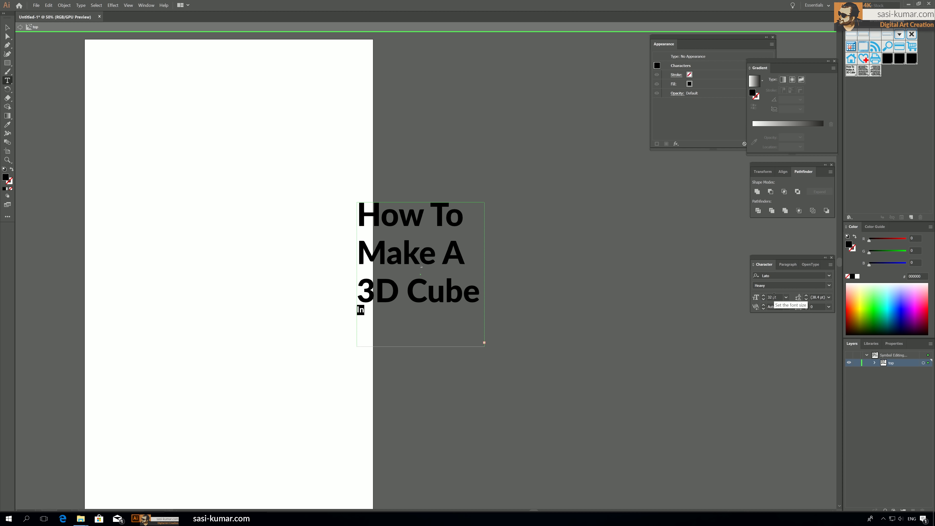
- Complete the small last line of the heading to read "In Adbe Illustrator"
click(364, 310)
text(Adbe Illustrator)
click(365, 309)
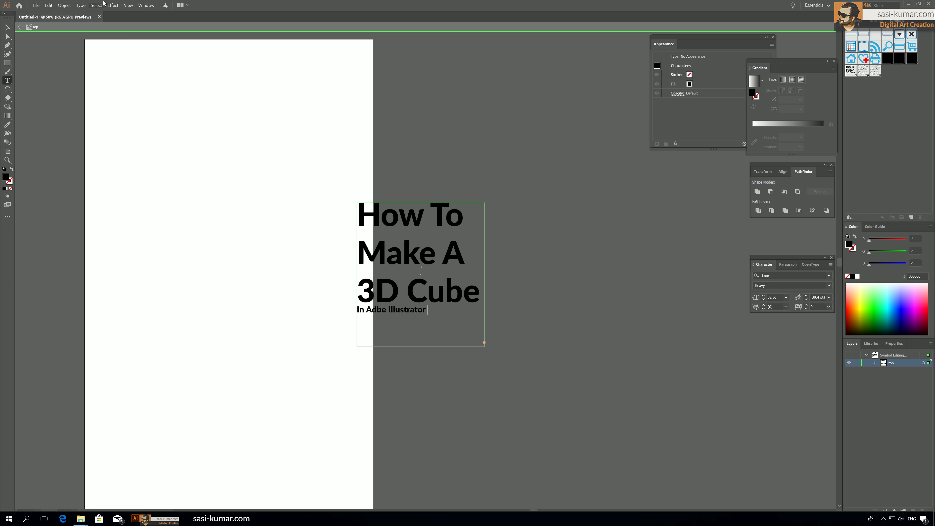
- Shorten the text frame to just below the small last line and leave editing of the symbol top
click(8, 28)
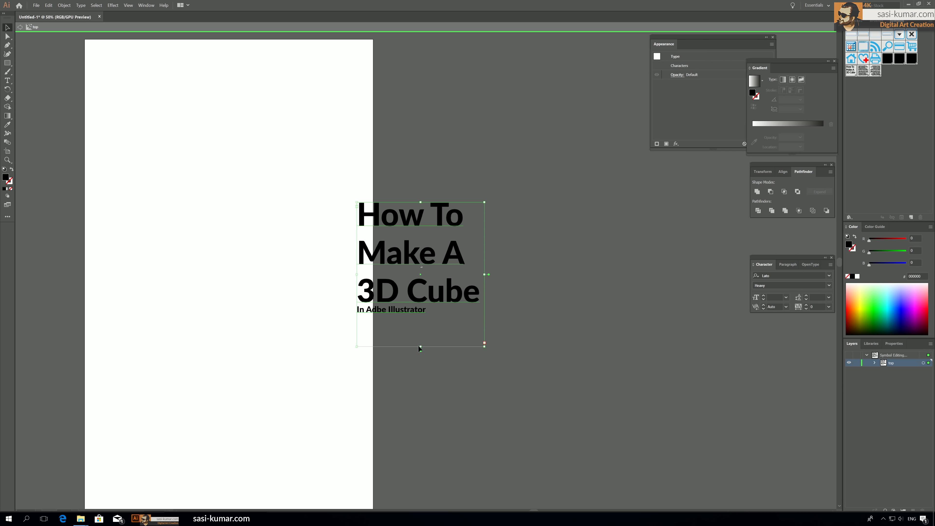
drag(420, 348, 420, 325)
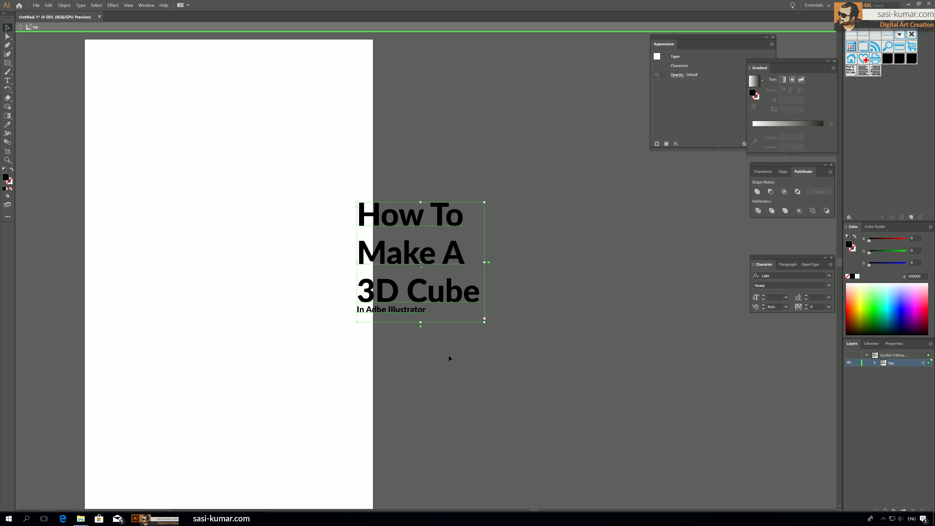
double_click(486, 371)
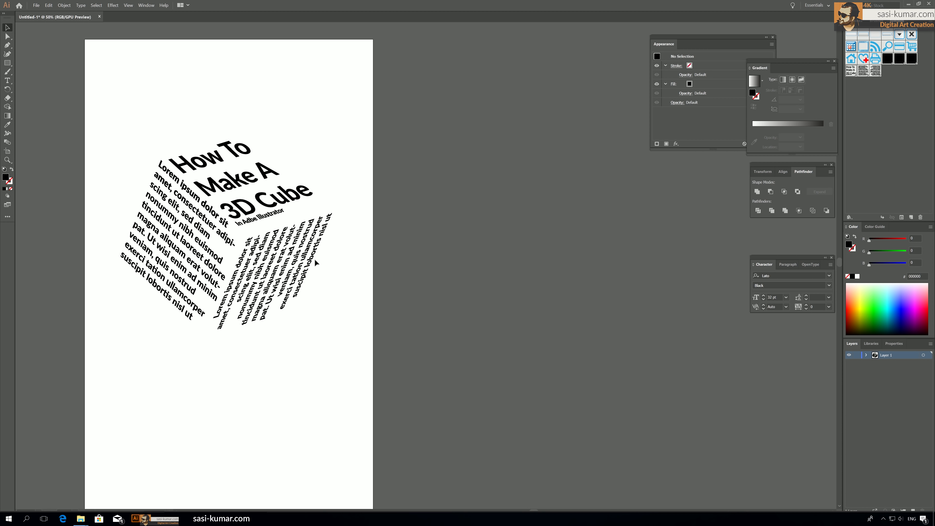
- Reopen the symbol top and insert a line break before "In Adbe Illustrator" to space it from the heading
double_click(851, 71)
click(413, 324)
triple_click(404, 315)
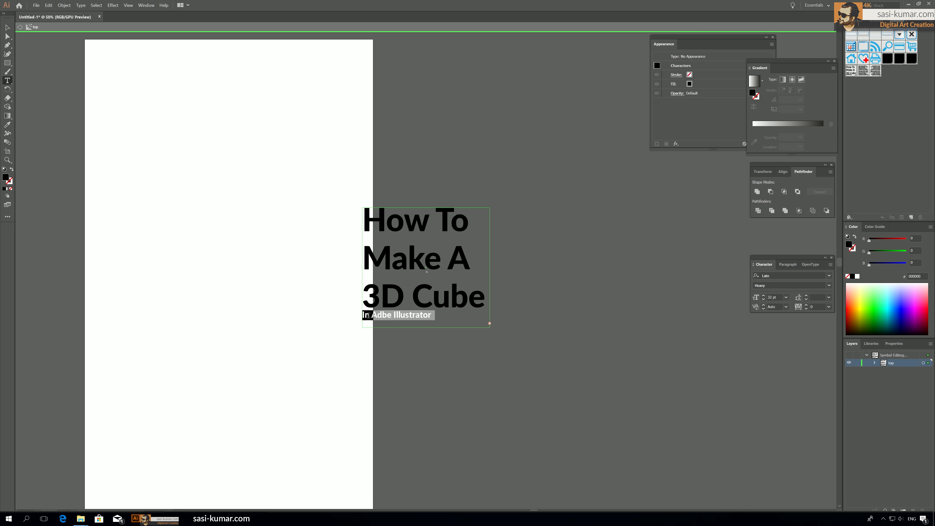
click(363, 316)
key(Return)
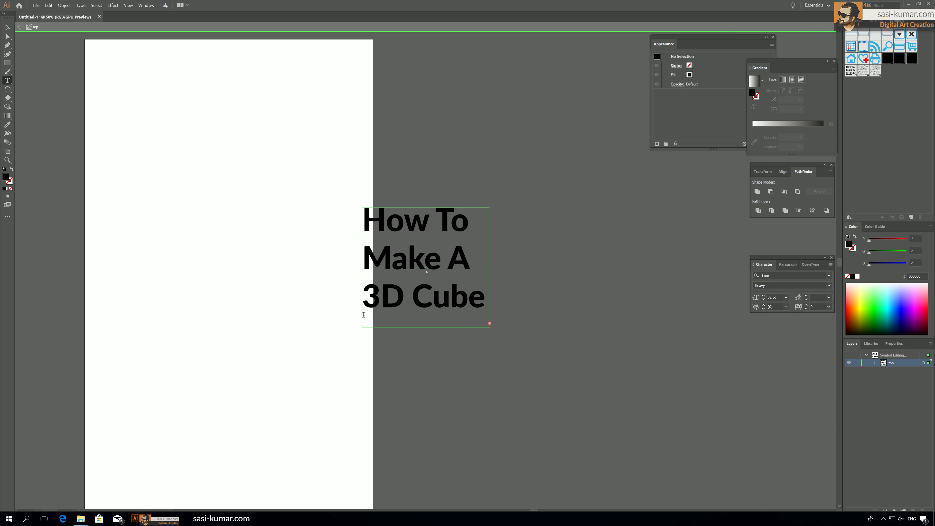
- Lengthen the text frame downward to fit the moved "In Adbe Illustrator" line and leave editing of the symbol top
click(7, 28)
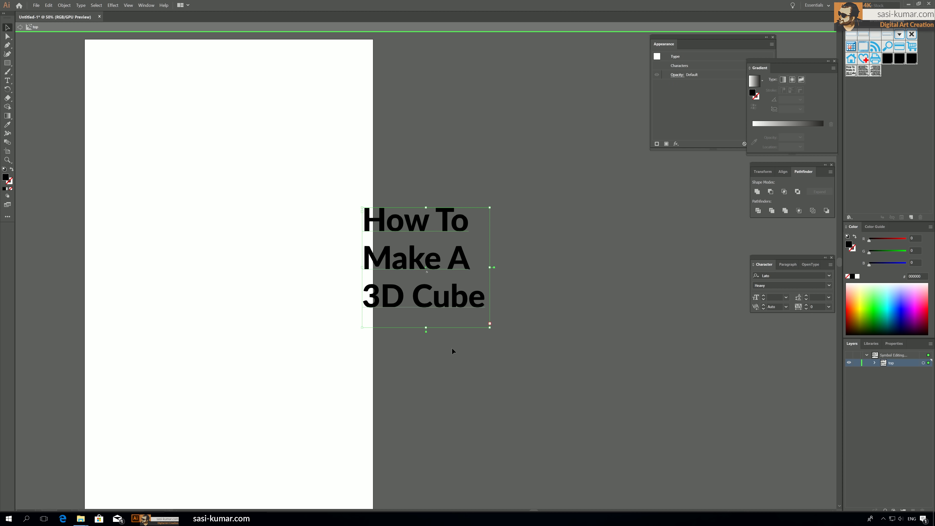
drag(427, 328, 426, 339)
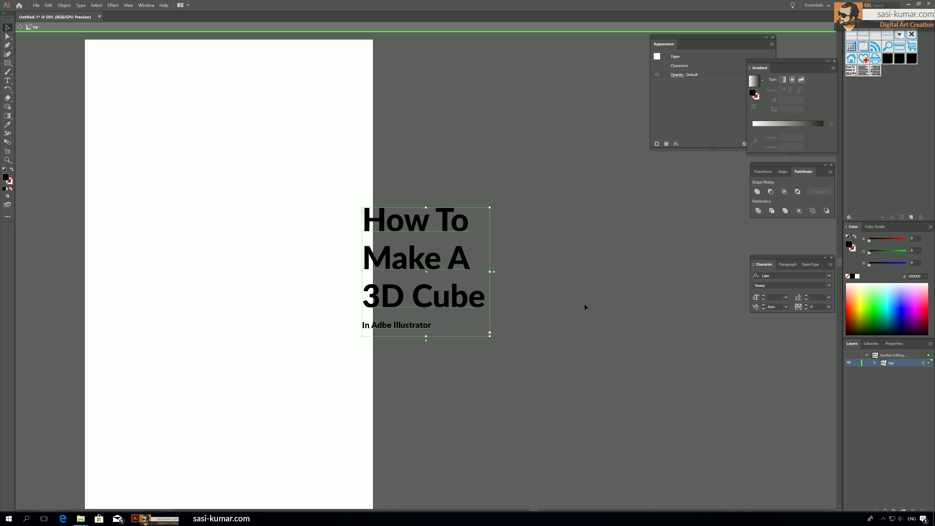
double_click(584, 304)
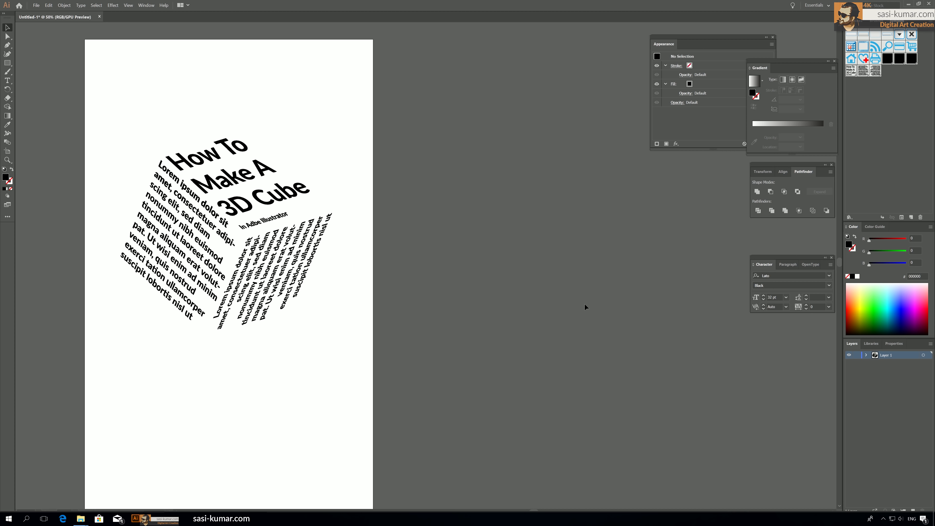
drag(344, 298, 411, 276)
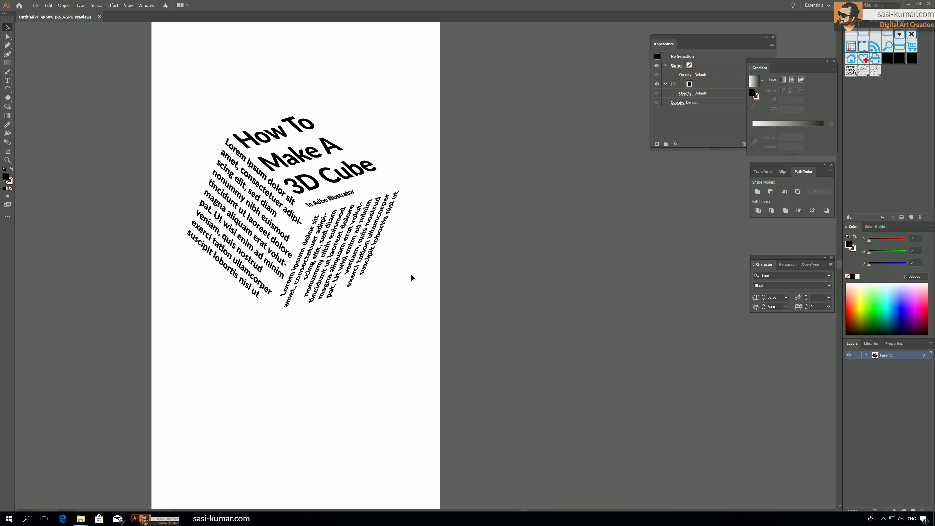
key(ctrl+minus)
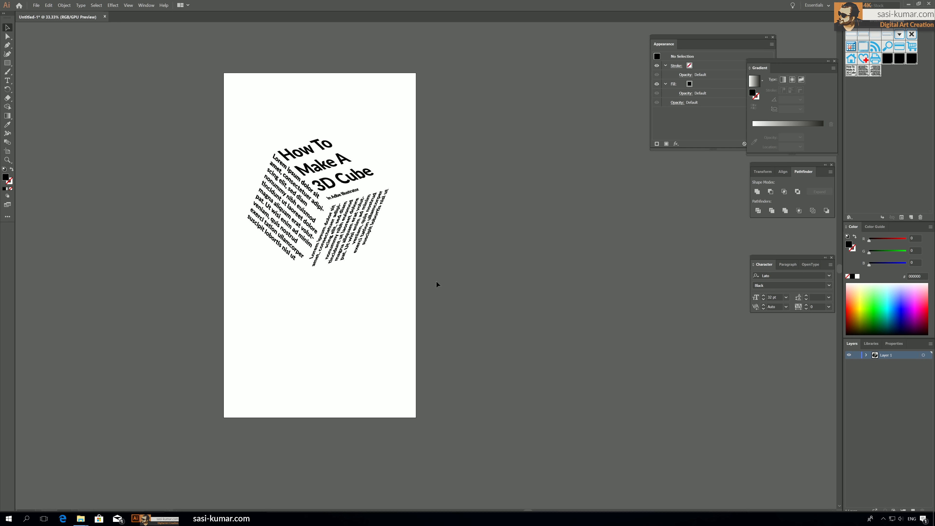